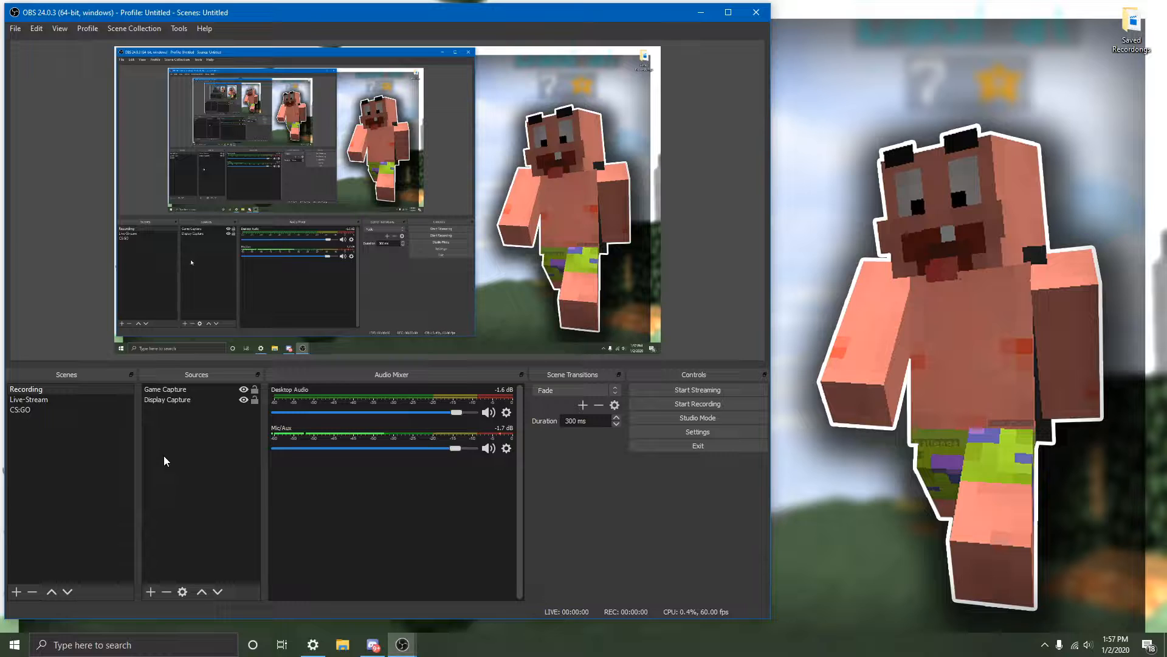
Look through the Live-Stream and CS:GO scenes and return to the Recording scene
{"action": "left_click", "coordinate": [34, 399]}
{"action": "left_click", "coordinate": [29, 410]}
{"action": "left_click", "coordinate": [35, 390]}
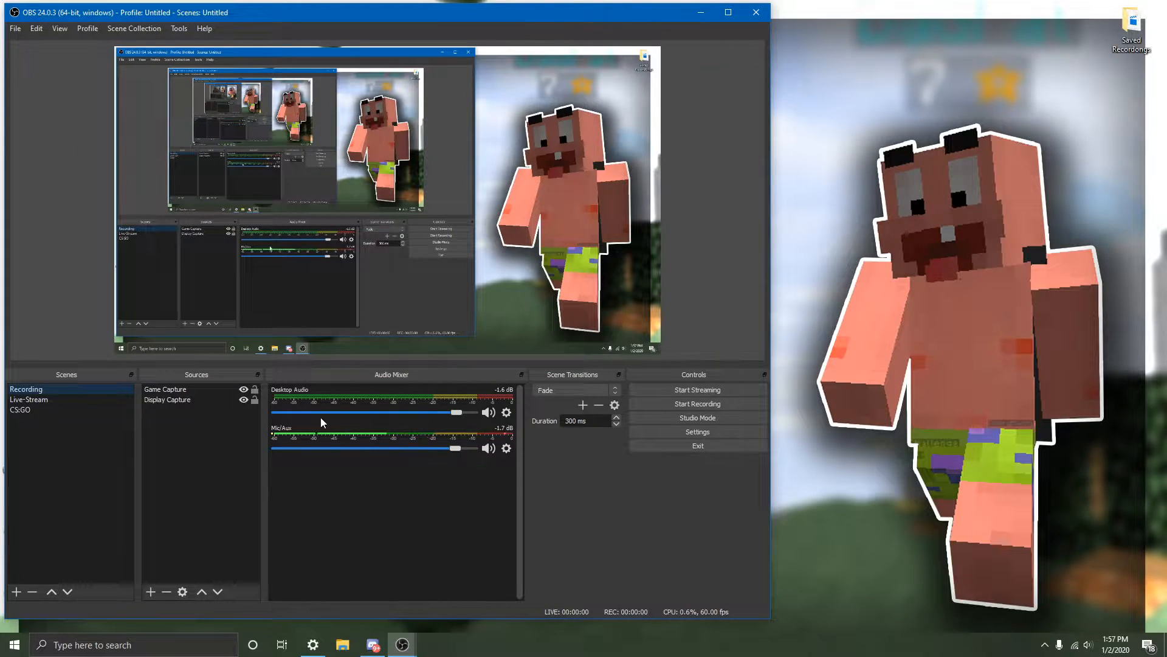
Hide the Game Capture source in the Recording scene while keeping Display Capture visible
{"action": "left_click", "coordinate": [177, 401]}
{"action": "left_click", "coordinate": [244, 400]}
{"action": "left_click", "coordinate": [244, 400]}
{"action": "left_click", "coordinate": [244, 390]}
Set the Mic/Aux audio device to Microphone (Razer Kraken USB) in its properties
{"action": "left_click", "coordinate": [506, 448]}
{"action": "left_click", "coordinate": [535, 564]}
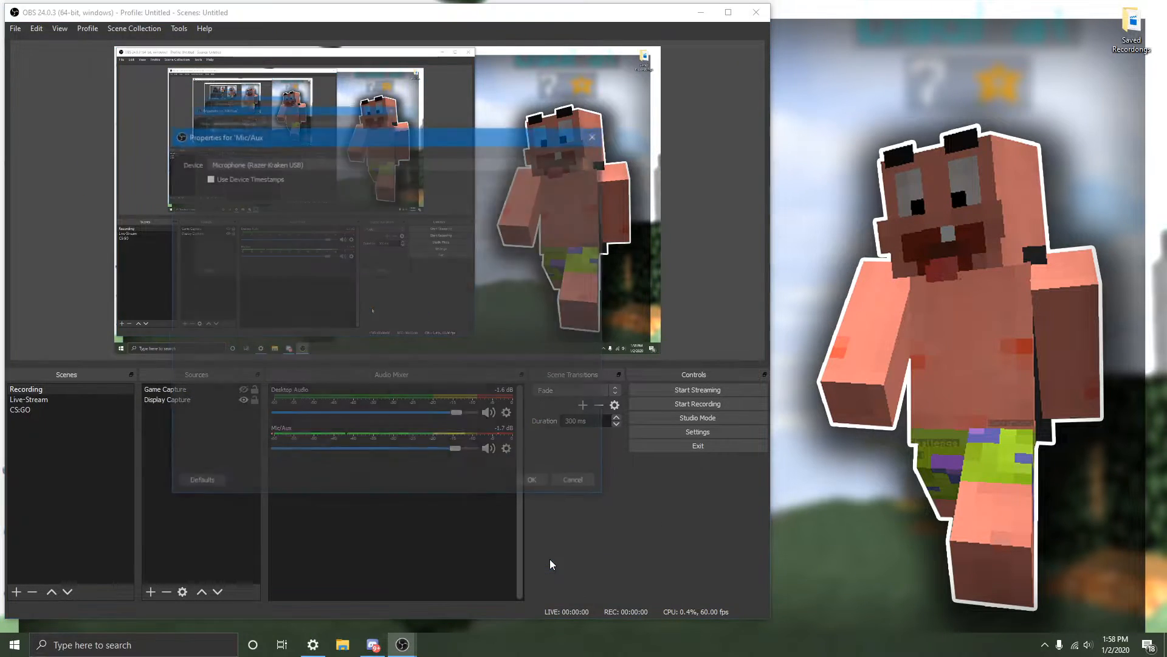
{"action": "left_click_drag", "start_coordinate": [432, 135], "coordinate": [698, 149]}
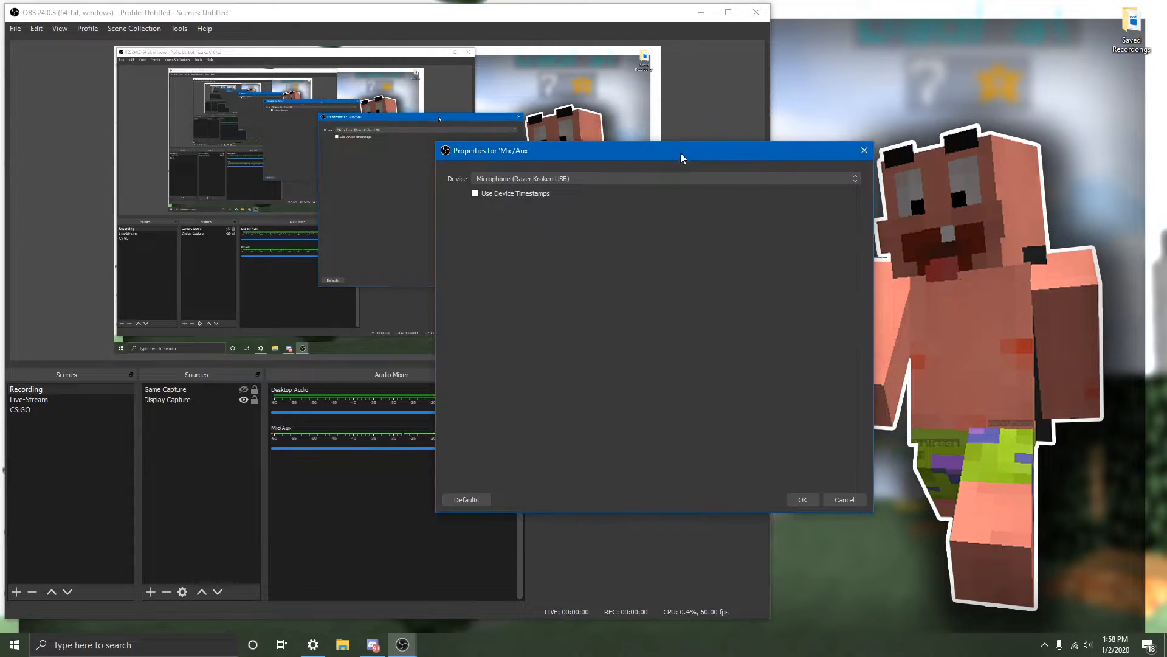
{"action": "left_click", "coordinate": [546, 182]}
{"action": "left_click", "coordinate": [520, 205]}
{"action": "left_click", "coordinate": [802, 499]}
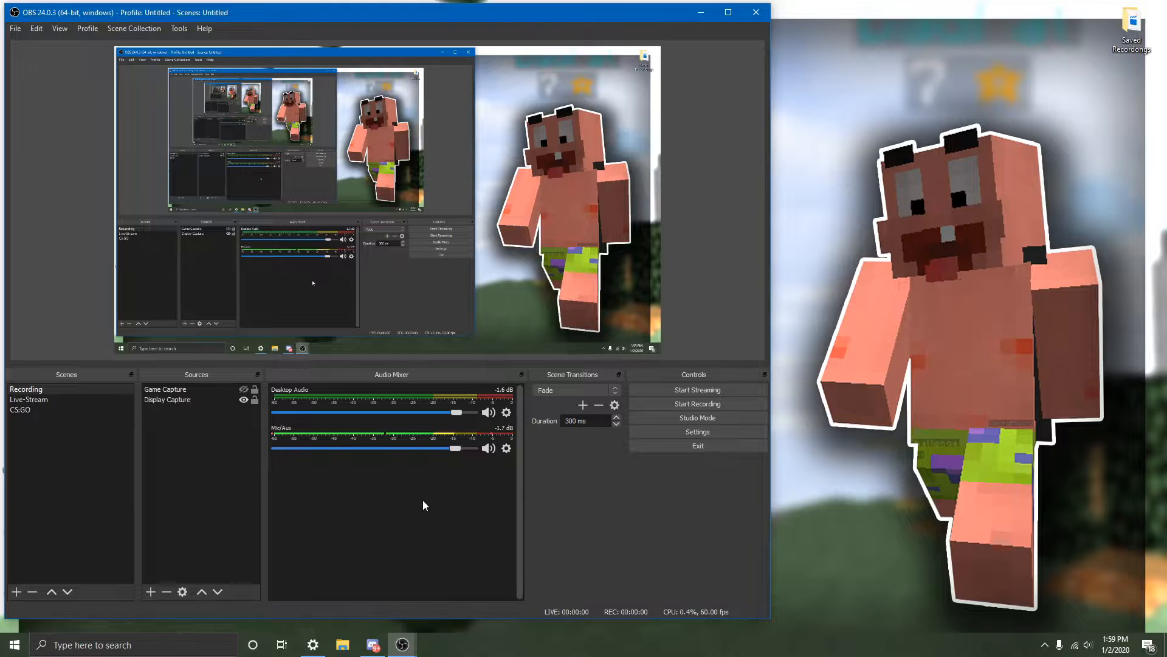
Open the program settings and look over the General options
{"action": "left_click", "coordinate": [674, 431]}
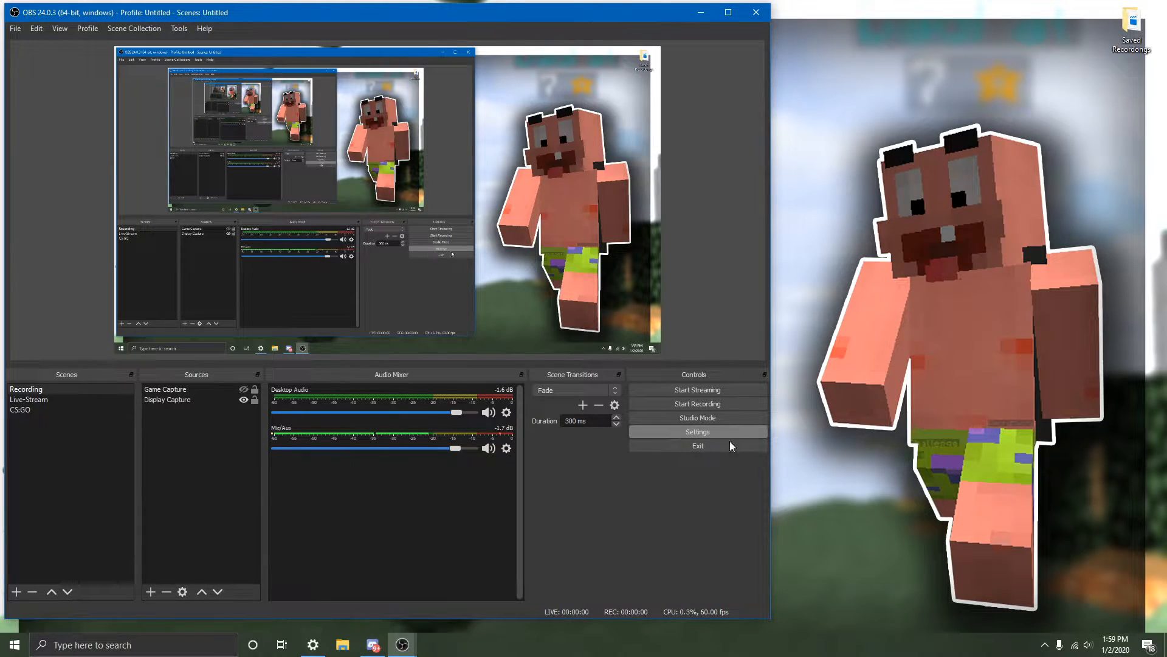
{"action": "left_click_drag", "start_coordinate": [418, 84], "coordinate": [709, 83]}
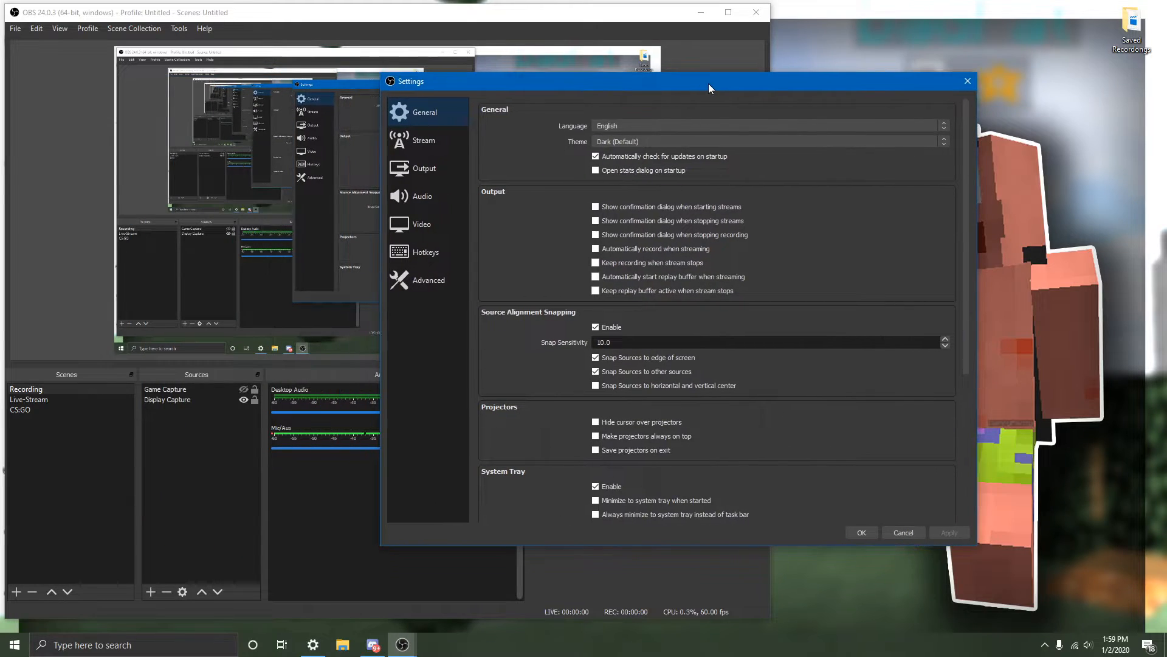
{"action": "scroll", "coordinate": [739, 422], "scroll_direction": "down", "scroll_amount": 6}
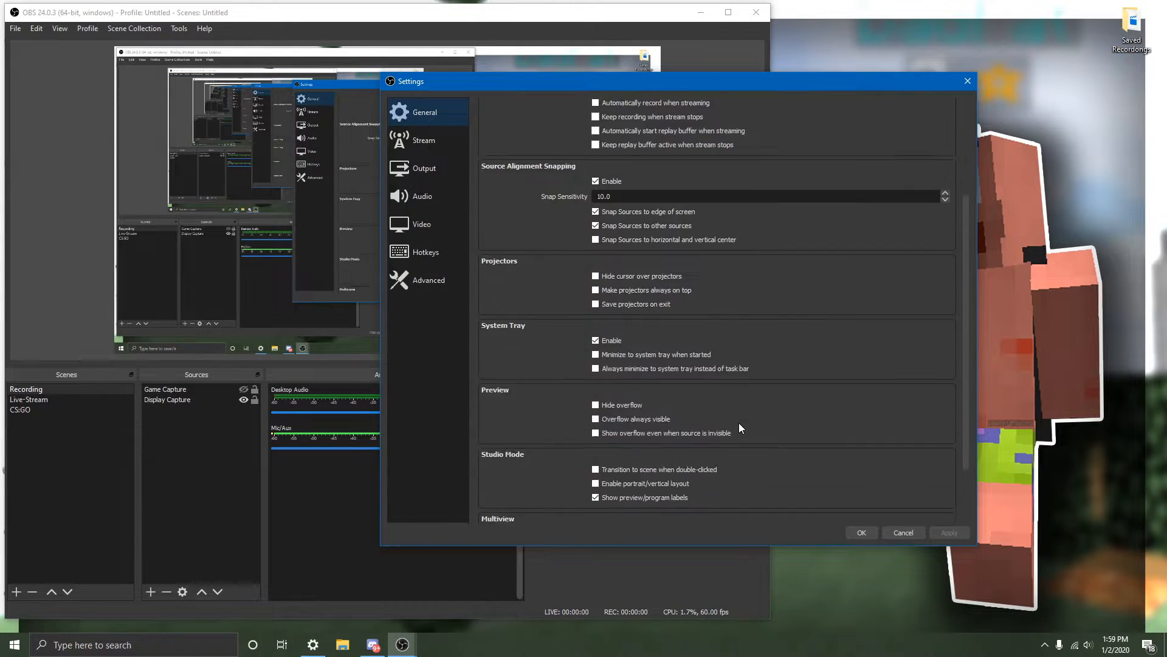
{"action": "scroll", "coordinate": [739, 421], "scroll_direction": "up", "scroll_amount": 6}
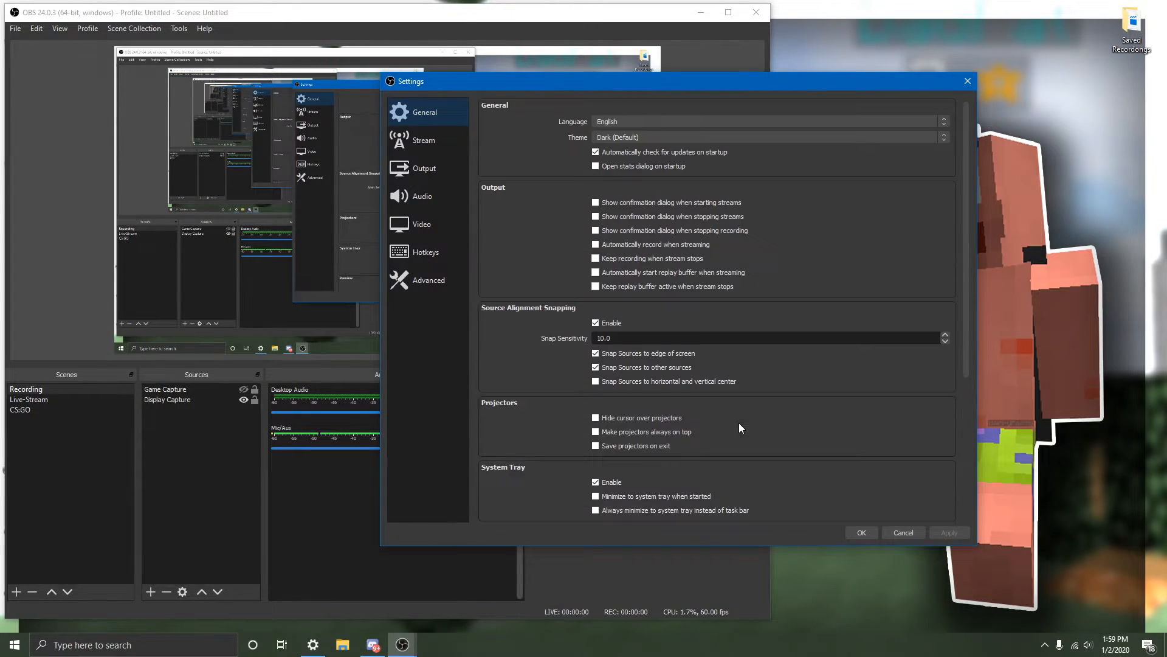
Try the System and Acri interface themes and return to Dark (Default)
{"action": "left_click", "coordinate": [619, 141]}
{"action": "left_click", "coordinate": [619, 175]}
{"action": "scroll", "coordinate": [629, 180], "scroll_direction": "down", "scroll_amount": 3}
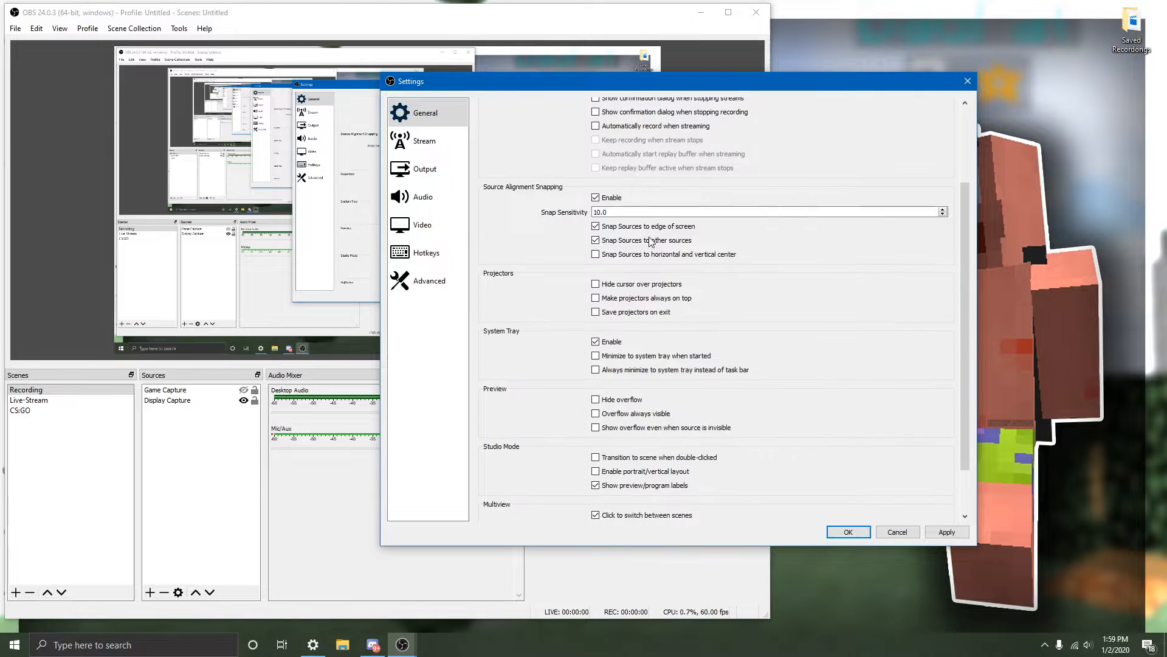
{"action": "scroll", "coordinate": [655, 127], "scroll_direction": "up", "scroll_amount": 3}
{"action": "left_click", "coordinate": [617, 135]}
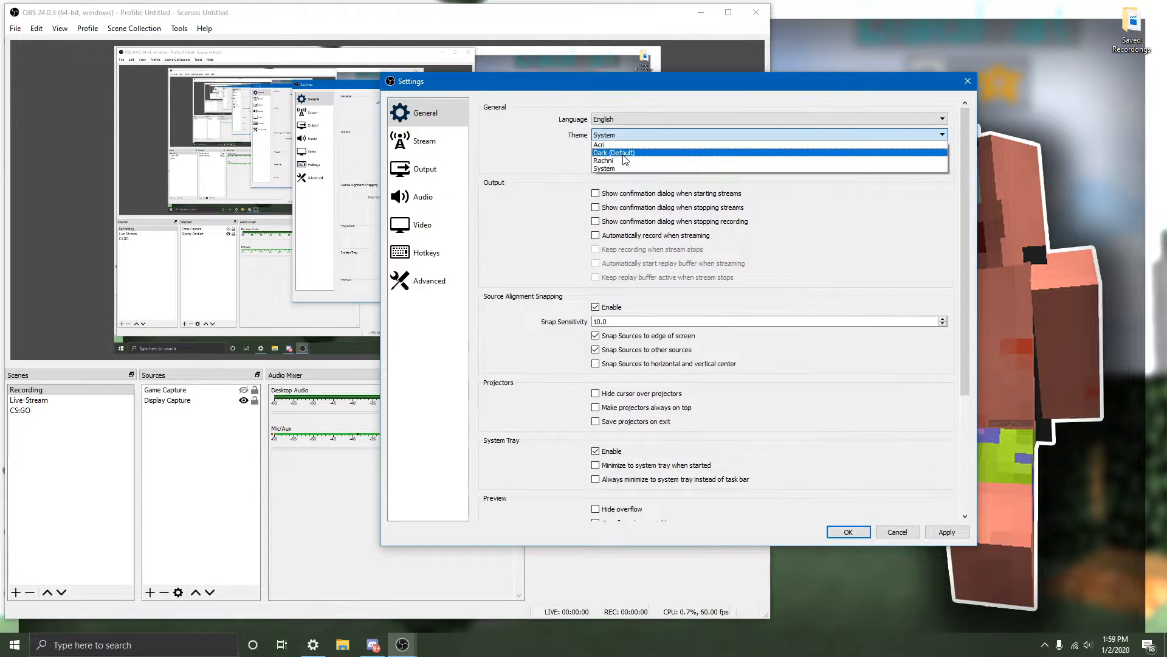
{"action": "left_click", "coordinate": [614, 147]}
{"action": "left_click", "coordinate": [625, 151]}
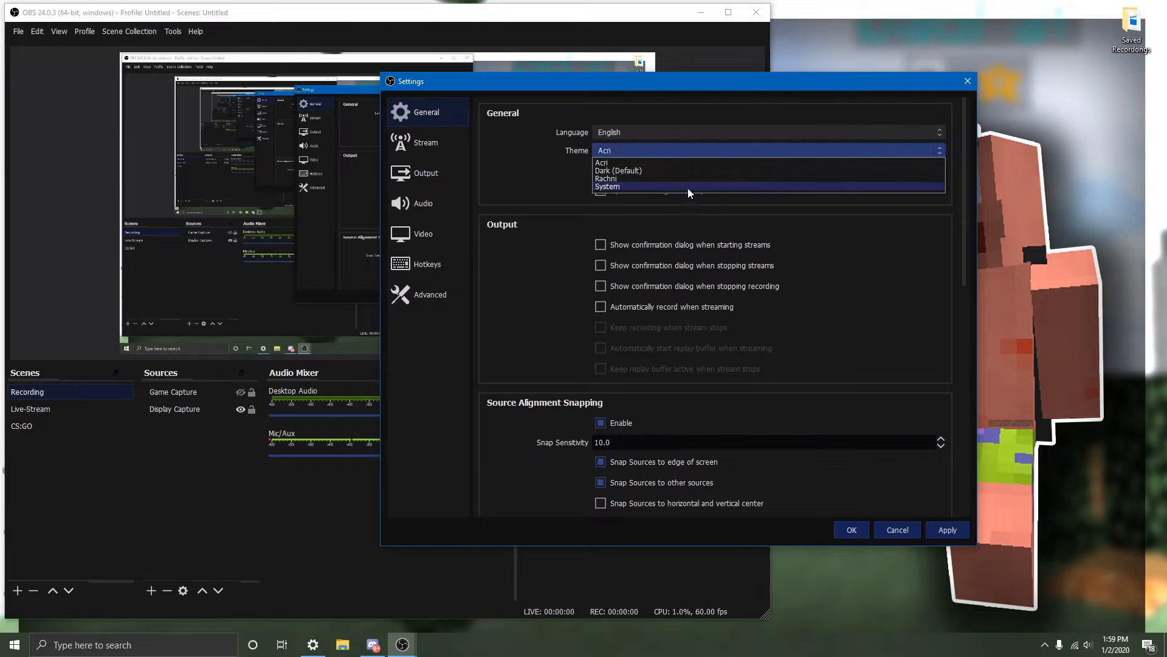
{"action": "left_click", "coordinate": [611, 170]}
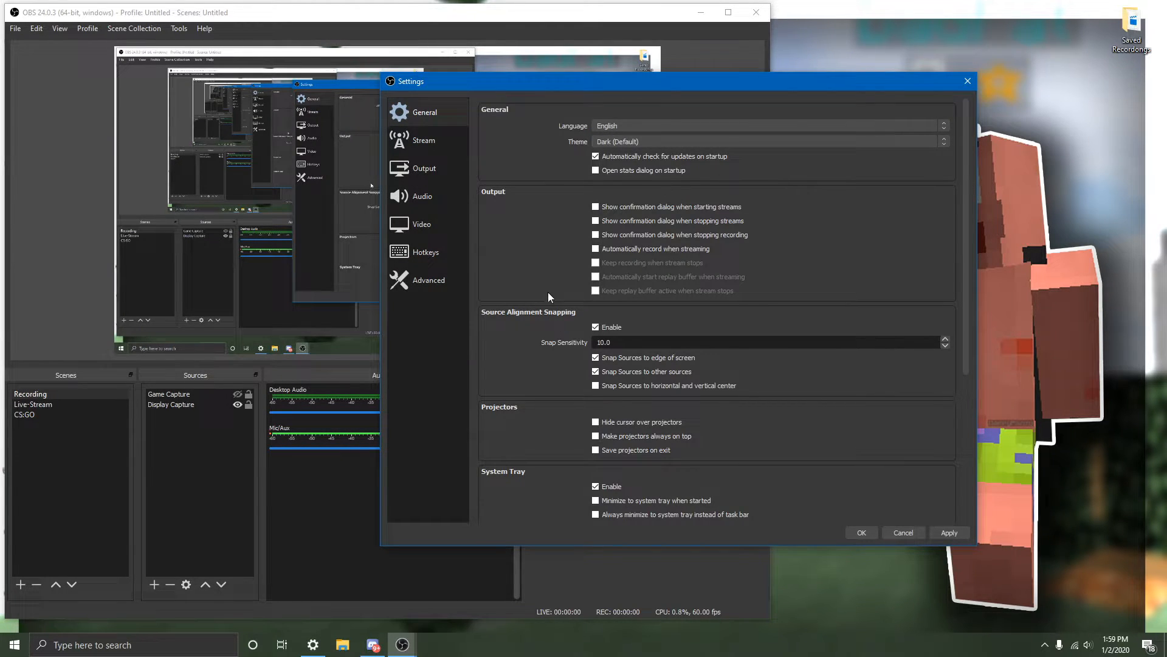
Try the Rachni interface theme and switch back to Dark (Default)
{"action": "left_click", "coordinate": [616, 140]}
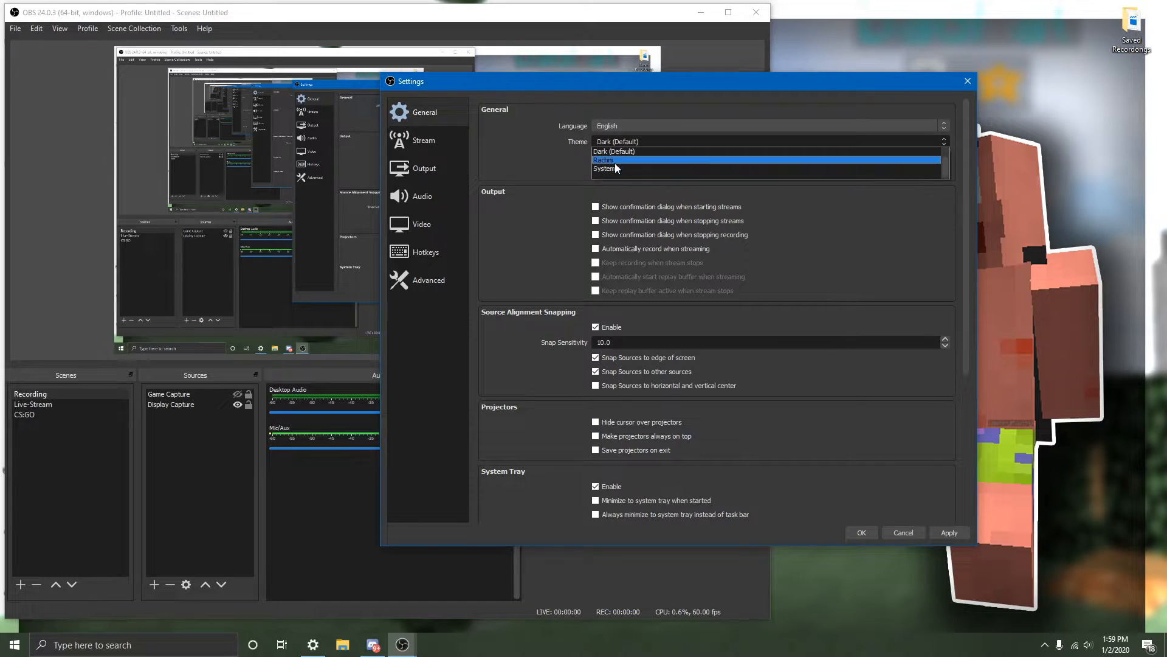
{"action": "left_click", "coordinate": [611, 160]}
{"action": "left_click", "coordinate": [623, 155]}
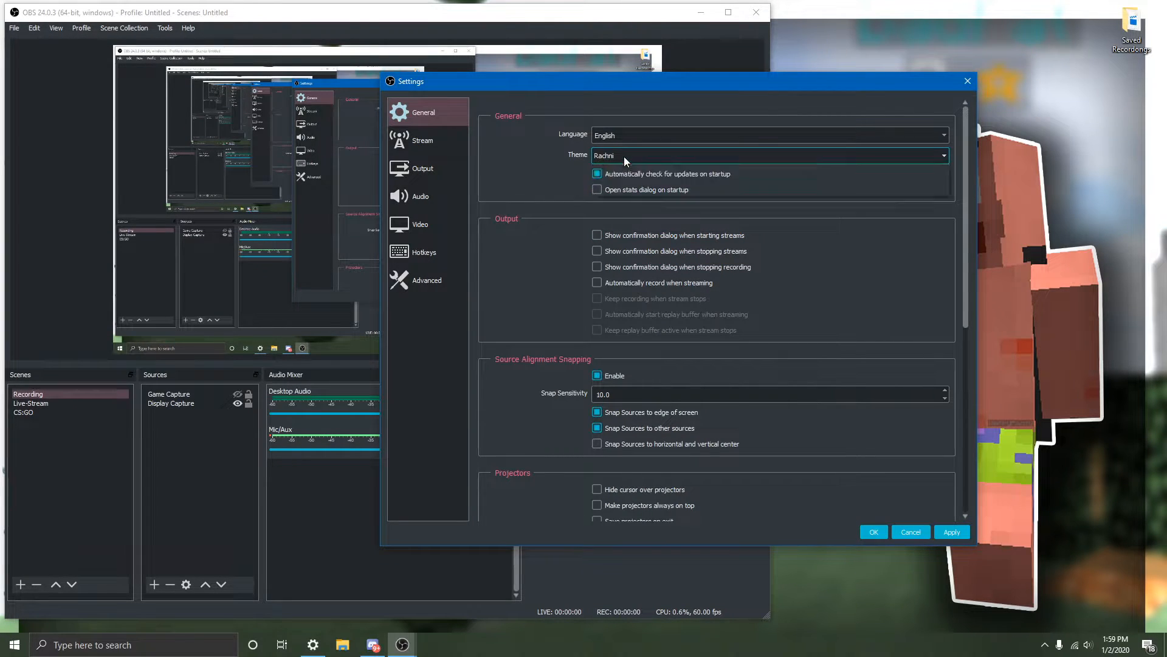
{"action": "left_click", "coordinate": [627, 173]}
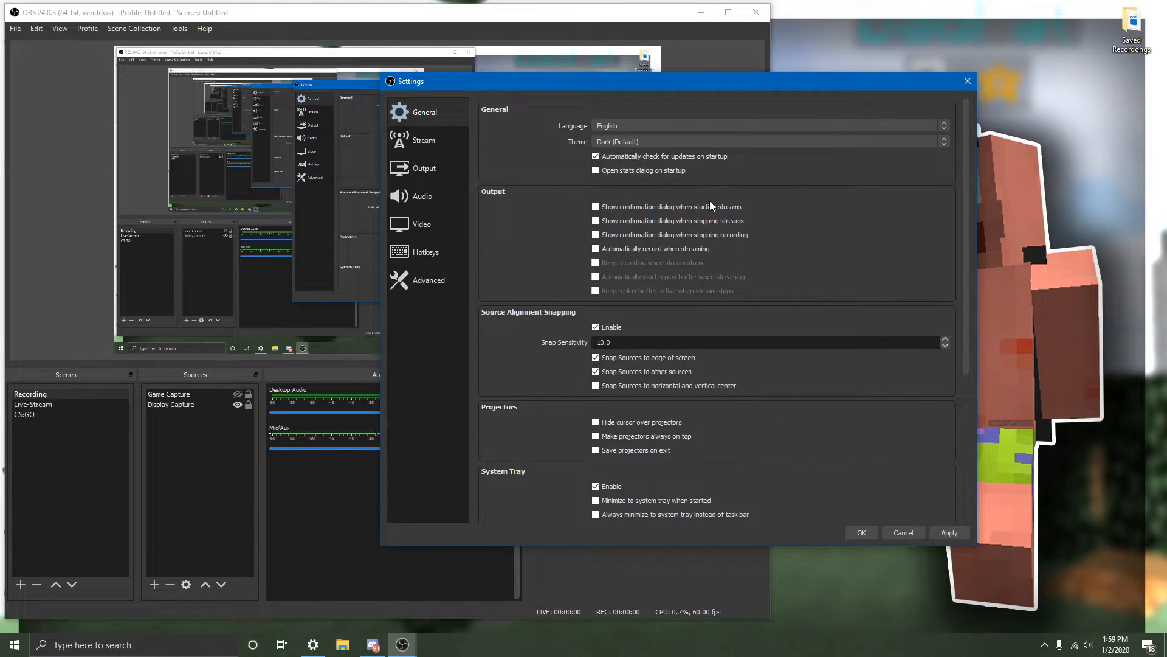
Review the stream service settings and set the output mode to Advanced
{"action": "left_click", "coordinate": [437, 144]}
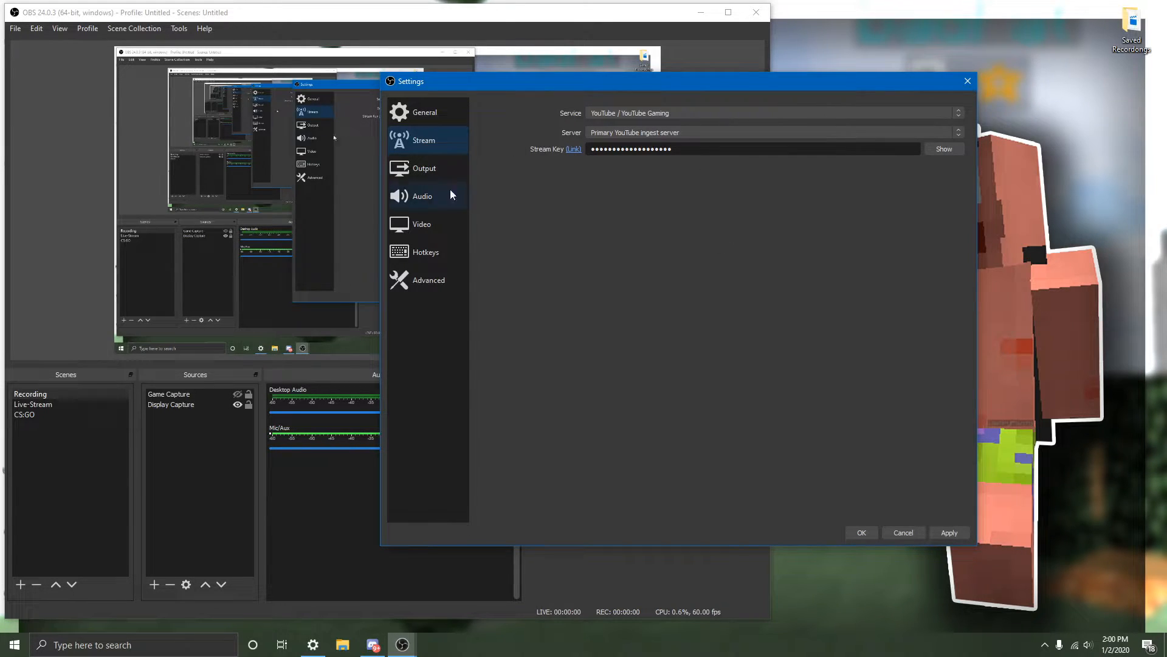
{"action": "left_click", "coordinate": [422, 170]}
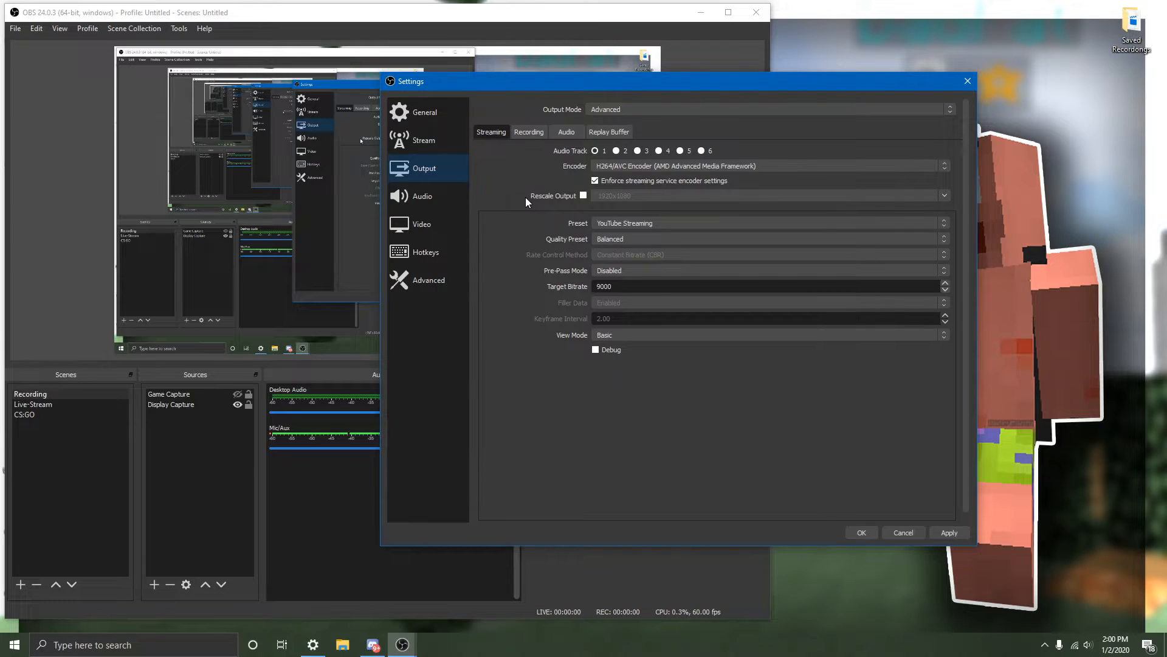
{"action": "left_click", "coordinate": [596, 113]}
{"action": "left_click", "coordinate": [602, 127]}
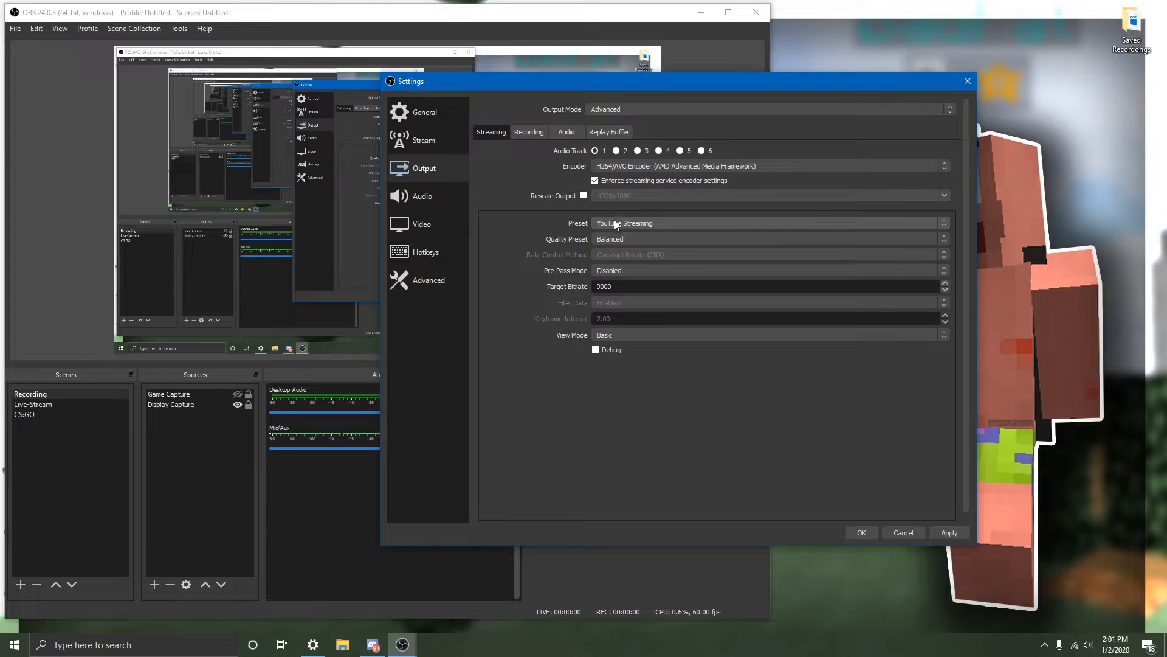
Set the streaming quality preset to Balanced and the pre-pass mode to Disabled
{"action": "left_click", "coordinate": [614, 237]}
{"action": "left_click", "coordinate": [615, 256]}
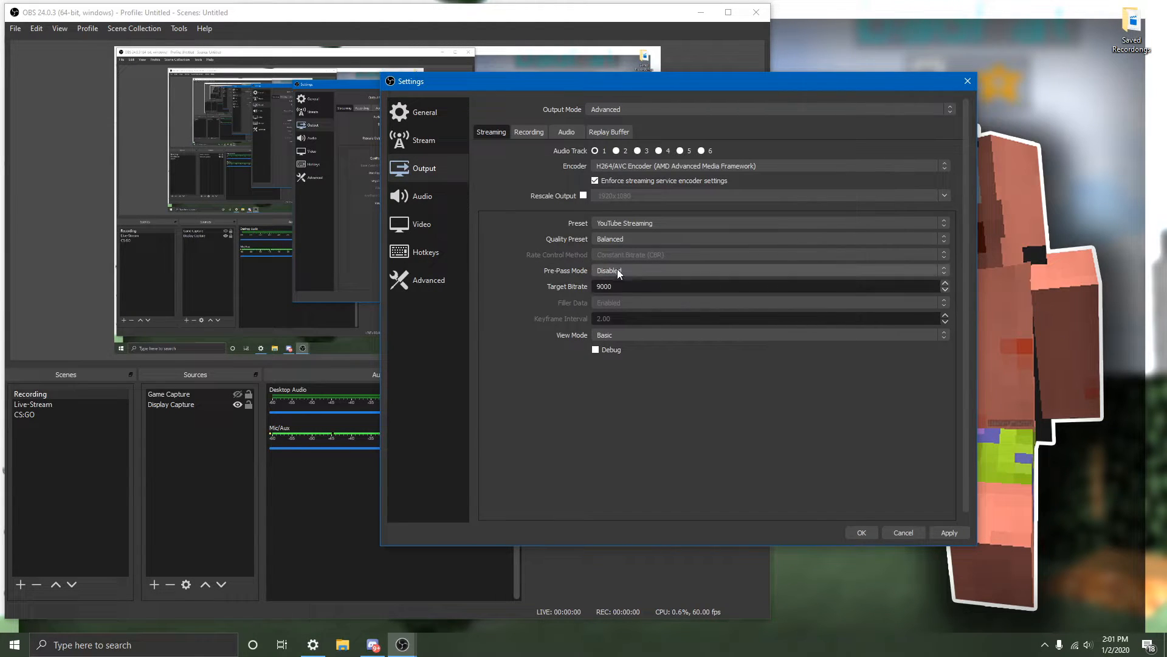
{"action": "left_click", "coordinate": [634, 271]}
{"action": "left_click", "coordinate": [611, 279]}
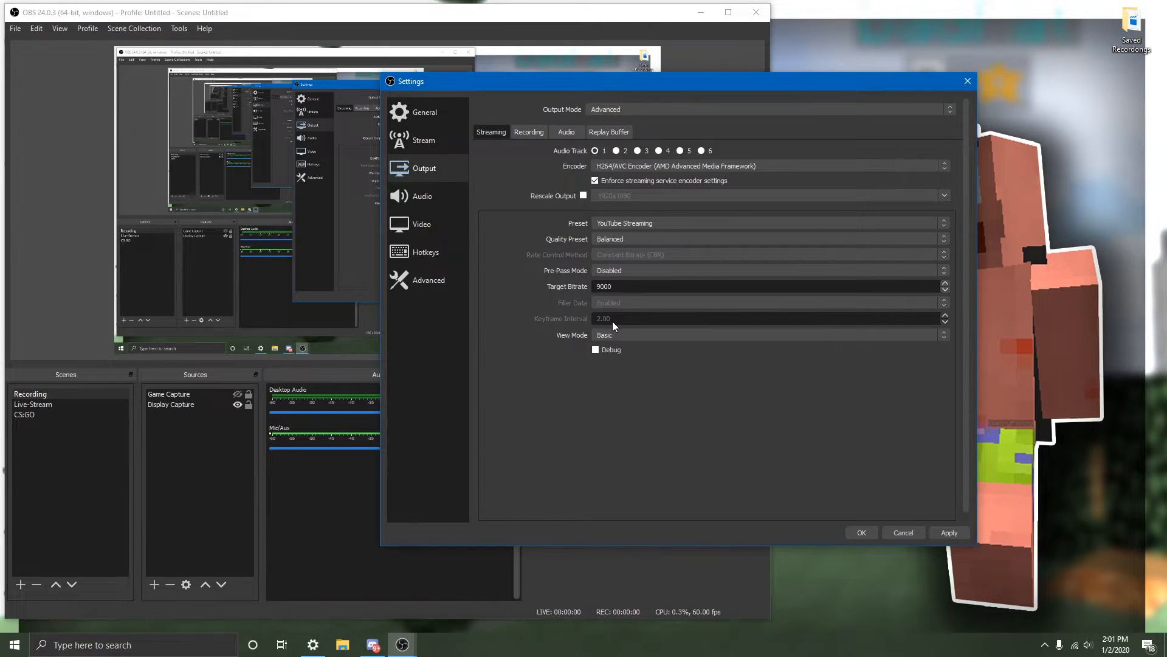
{"action": "mouse_move", "coordinate": [614, 337]}
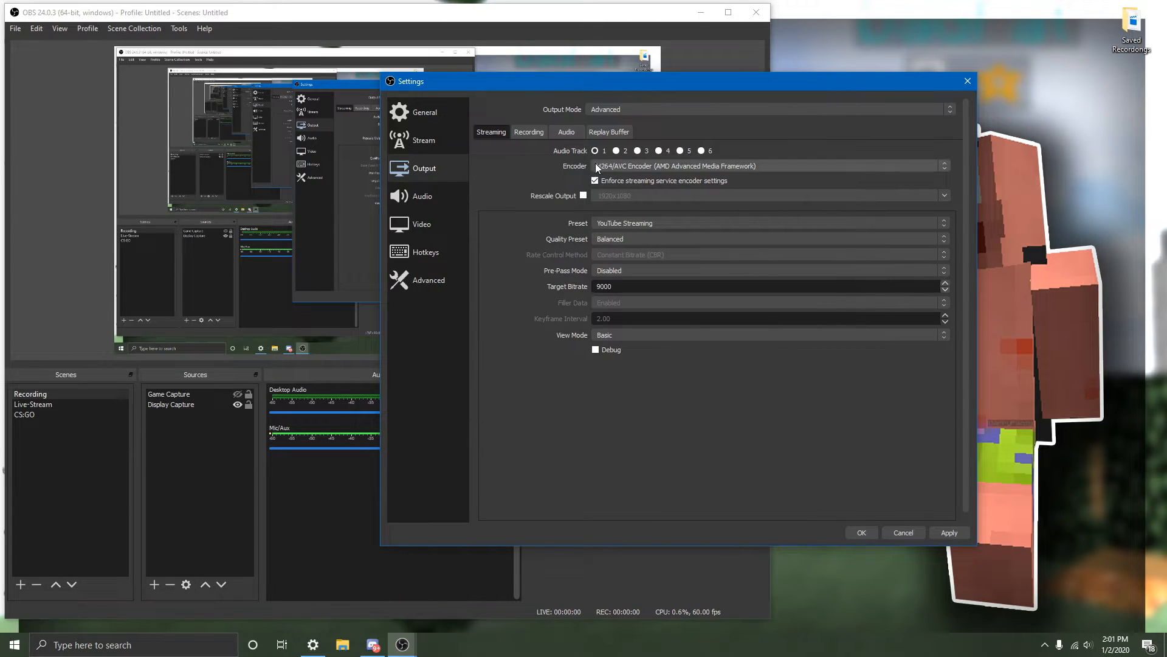
Set the recording output type to Standard and check the recording path
{"action": "left_click", "coordinate": [527, 133]}
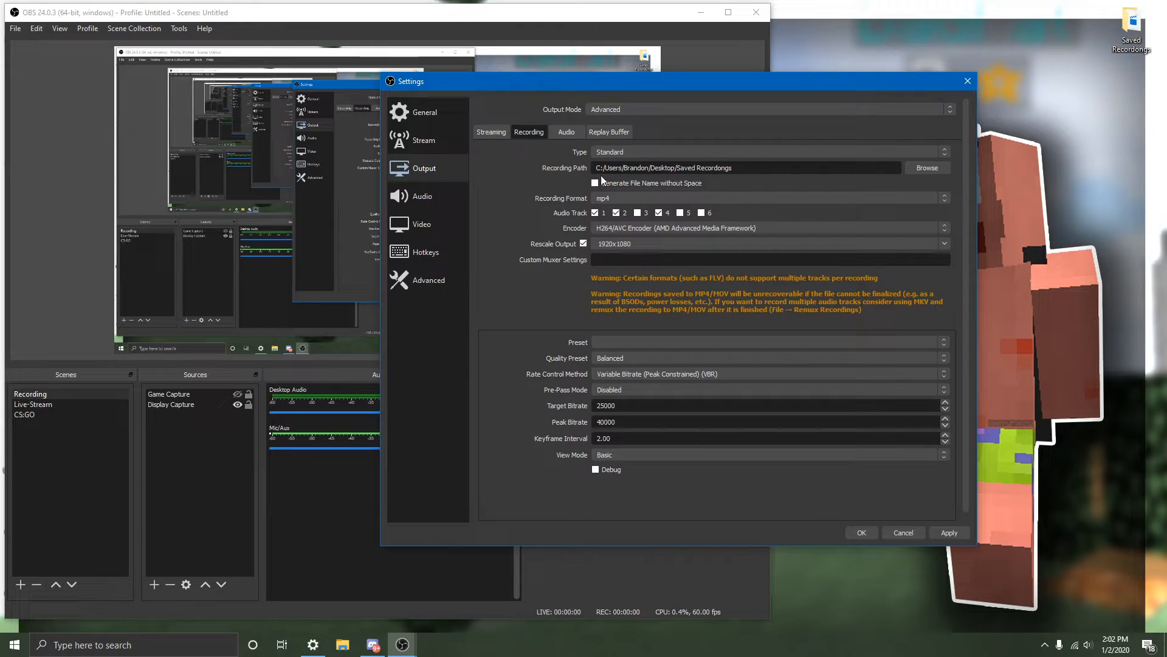
{"action": "left_click", "coordinate": [644, 147]}
{"action": "left_click", "coordinate": [637, 161]}
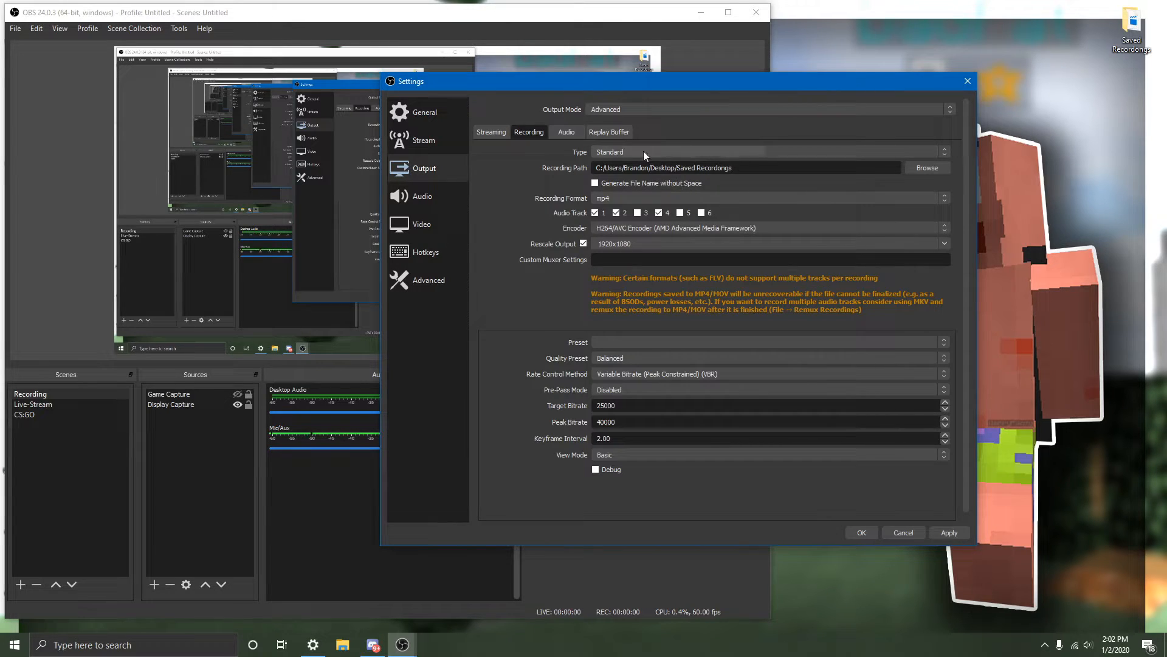
{"action": "left_click", "coordinate": [735, 168]}
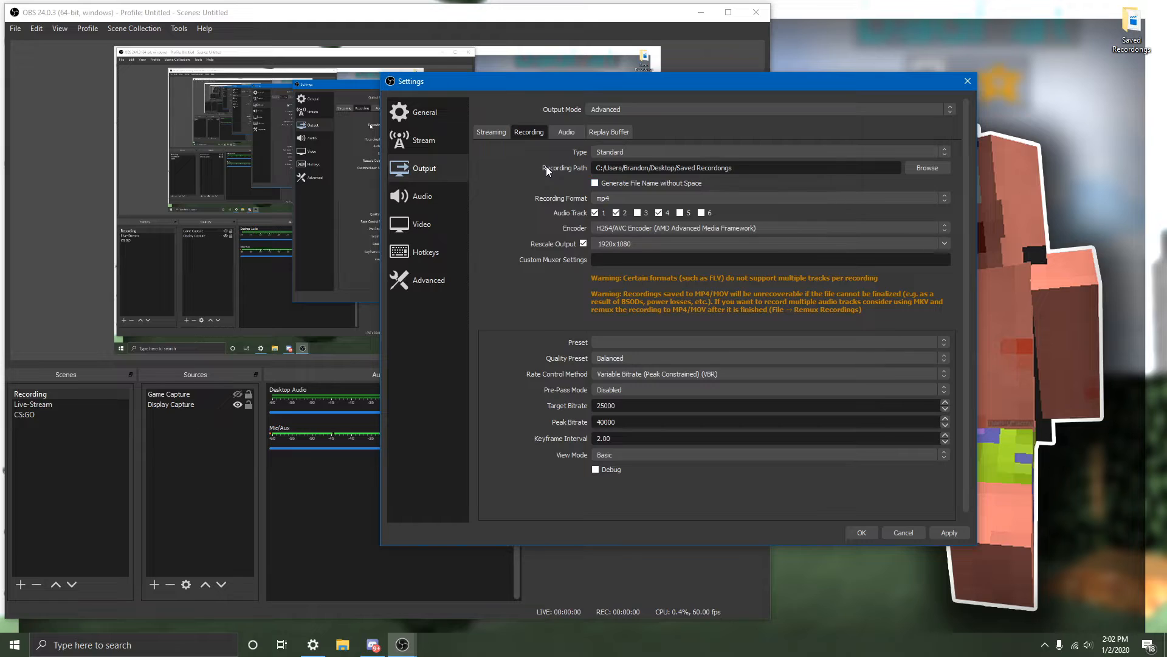
Keep the recording encoder on H264/AVC Encoder (AMD Advanced Media Framework) and compare it with the streaming output settings
{"action": "left_click", "coordinate": [629, 228]}
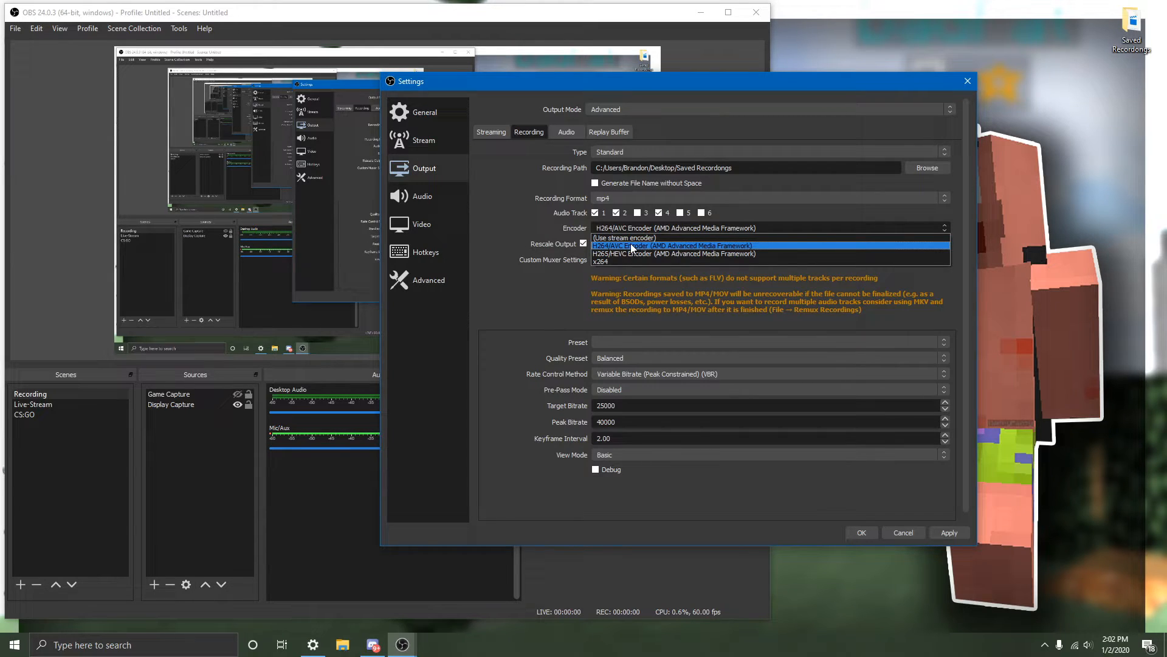
{"action": "left_click", "coordinate": [630, 243]}
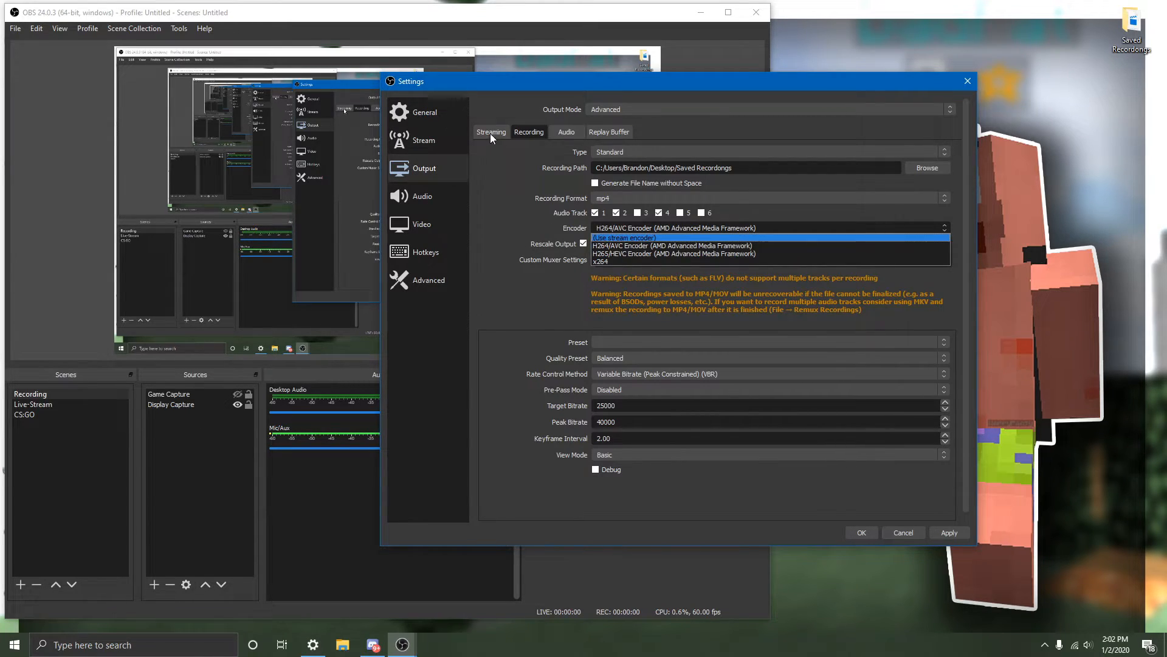
{"action": "left_click", "coordinate": [490, 134]}
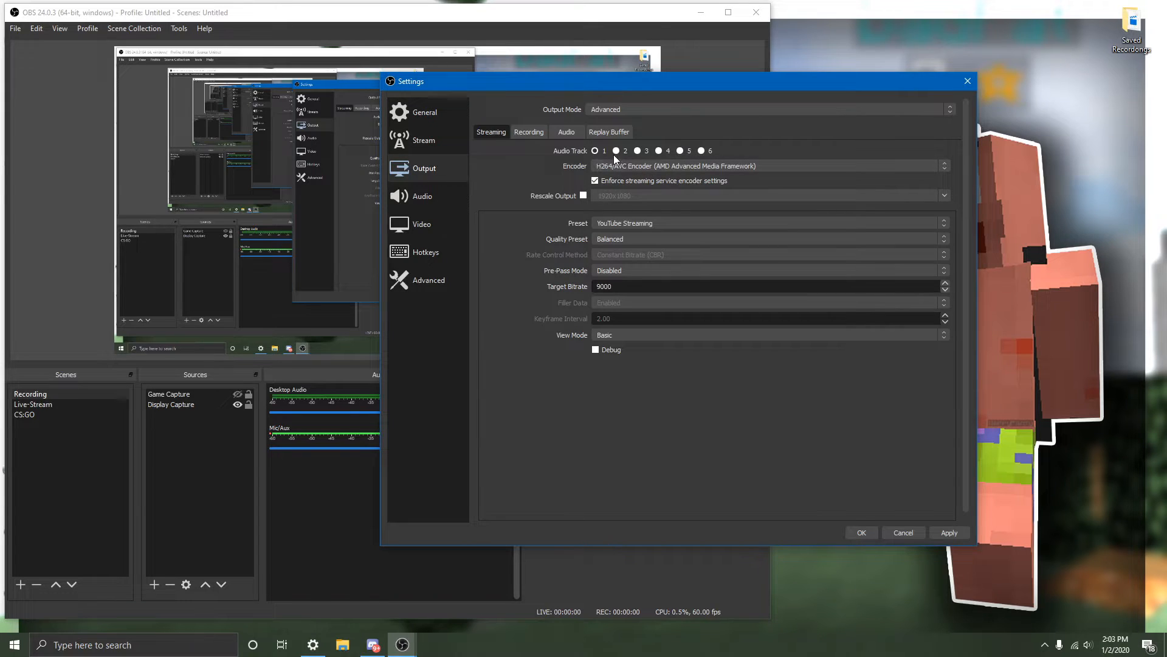
{"action": "left_click", "coordinate": [533, 133]}
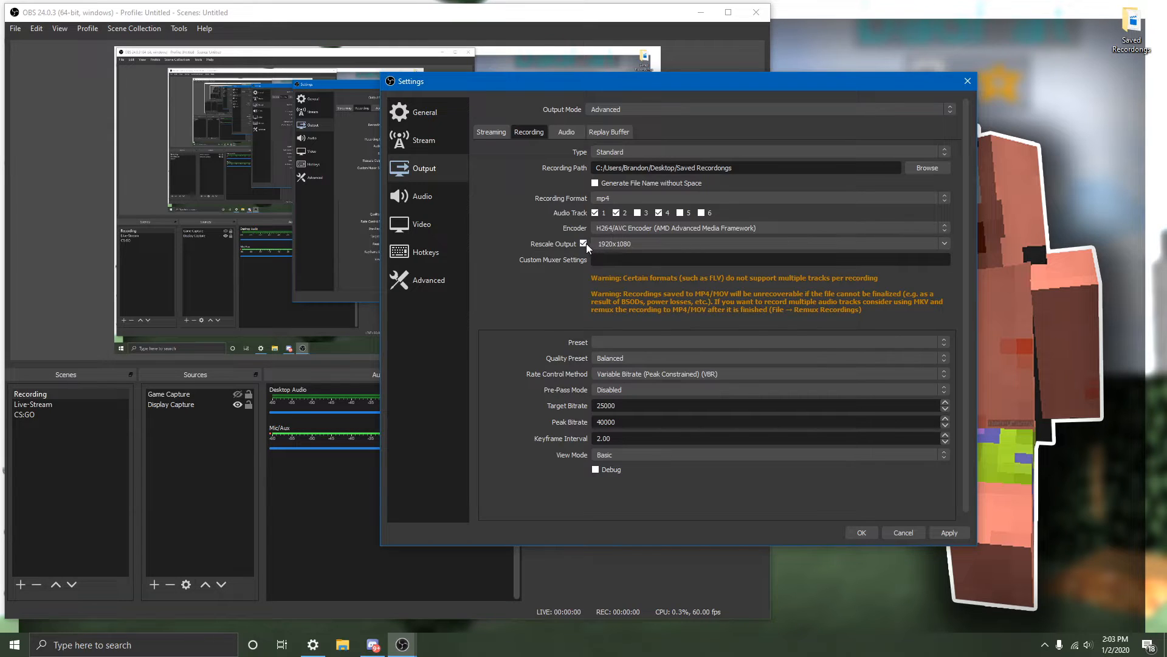
Set the recording's rescaled output resolution to 1920x1080
{"action": "left_click", "coordinate": [941, 246]}
{"action": "left_click", "coordinate": [620, 255]}
{"action": "left_click_drag", "start_coordinate": [633, 244], "coordinate": [584, 245]}
{"action": "left_click", "coordinate": [640, 243]}
Review the available encoder presets for recording, leaving the preset blank
{"action": "left_click", "coordinate": [629, 345]}
{"action": "left_click", "coordinate": [626, 351]}
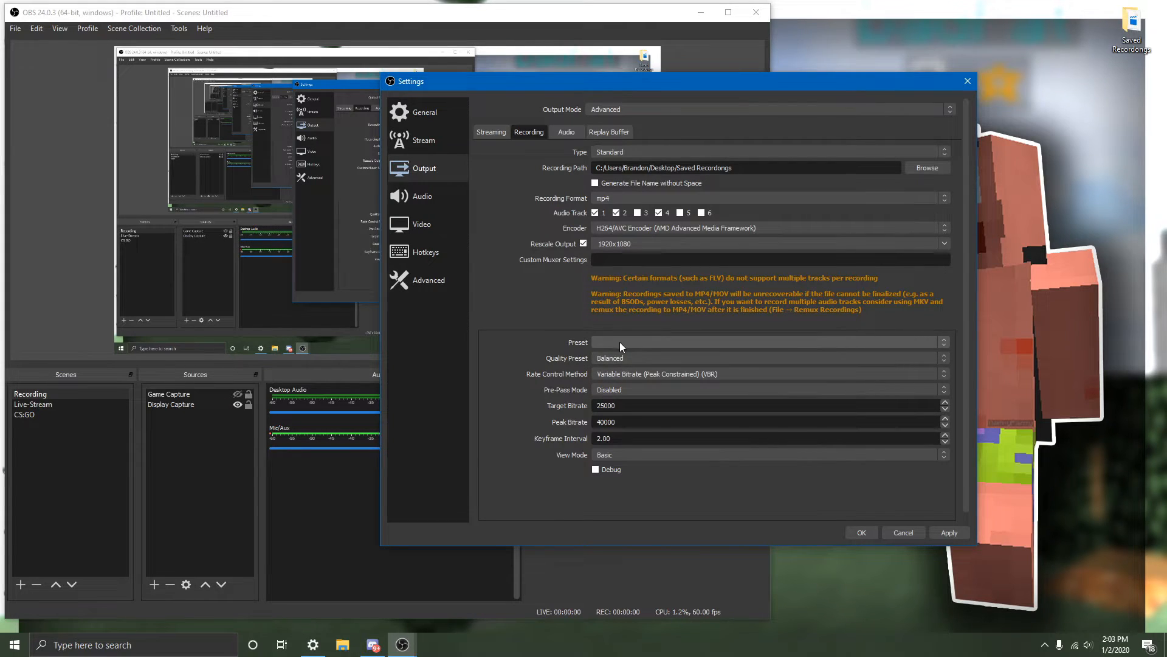
{"action": "left_click", "coordinate": [619, 343]}
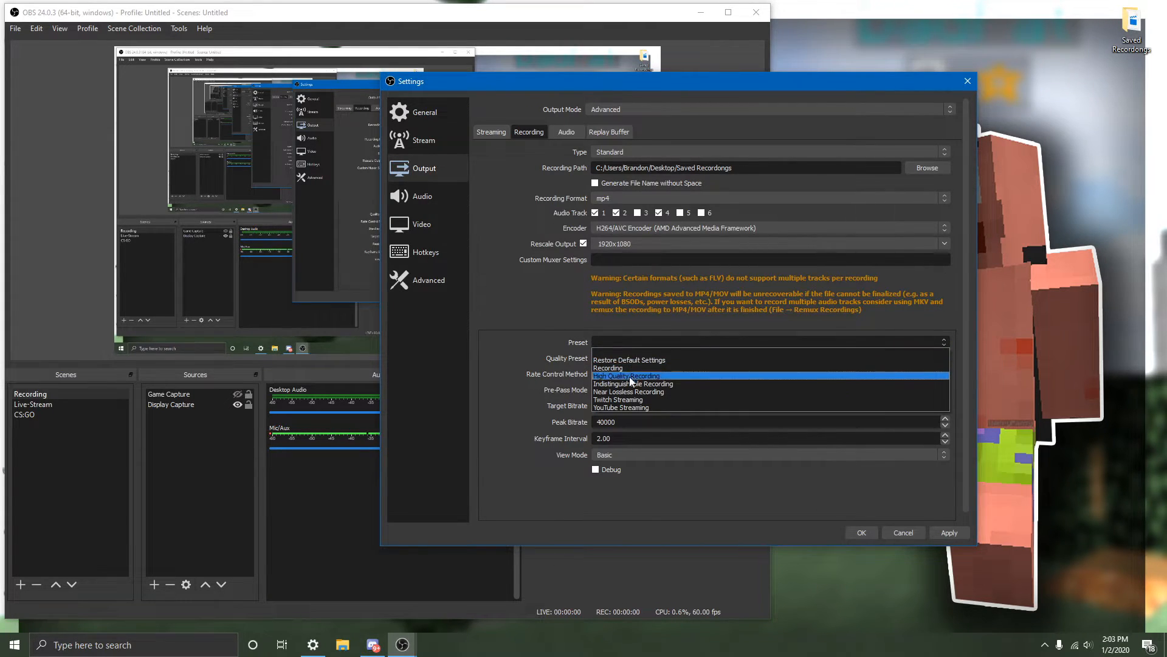
{"action": "left_click", "coordinate": [548, 321]}
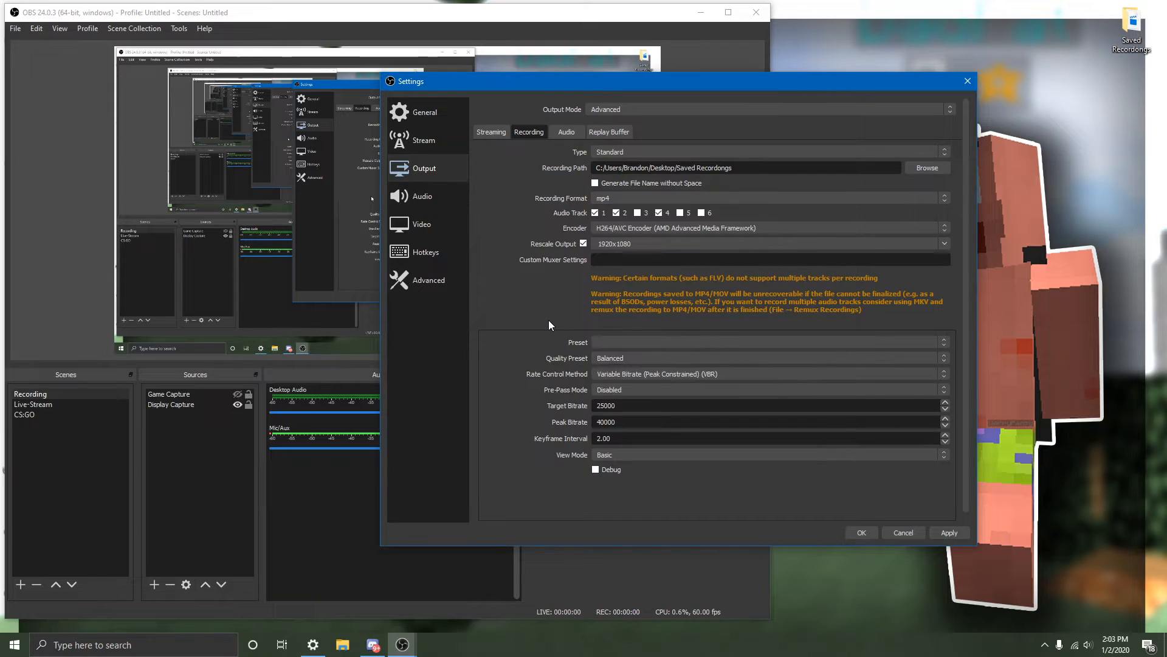
{"action": "left_click", "coordinate": [642, 342]}
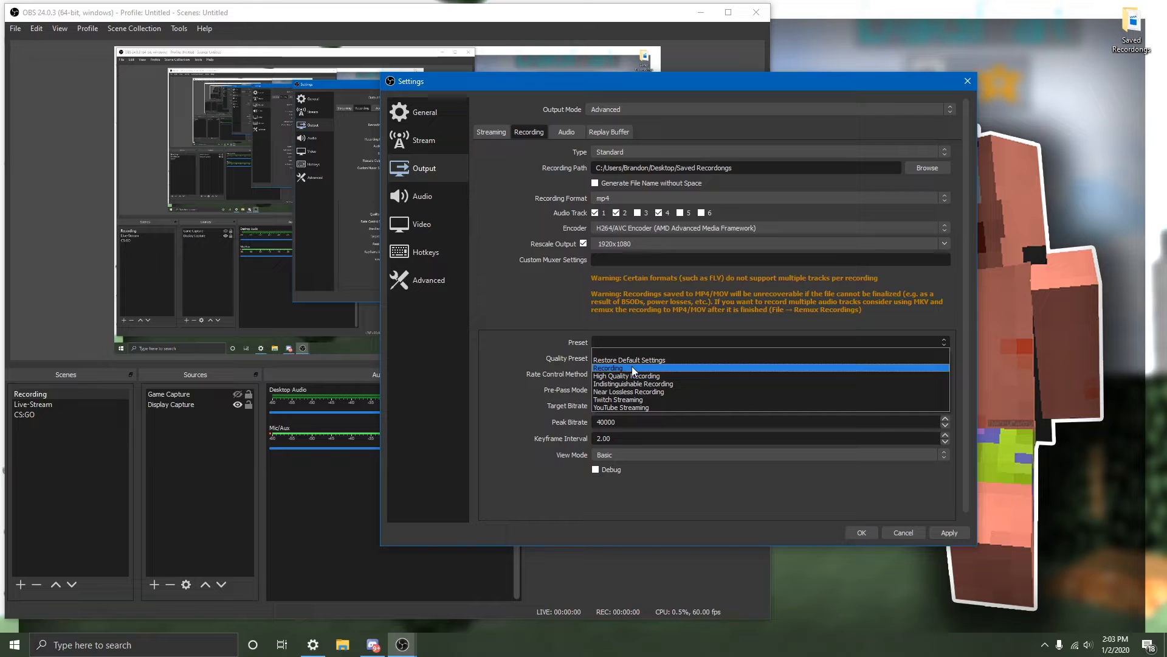
{"action": "left_click", "coordinate": [604, 343]}
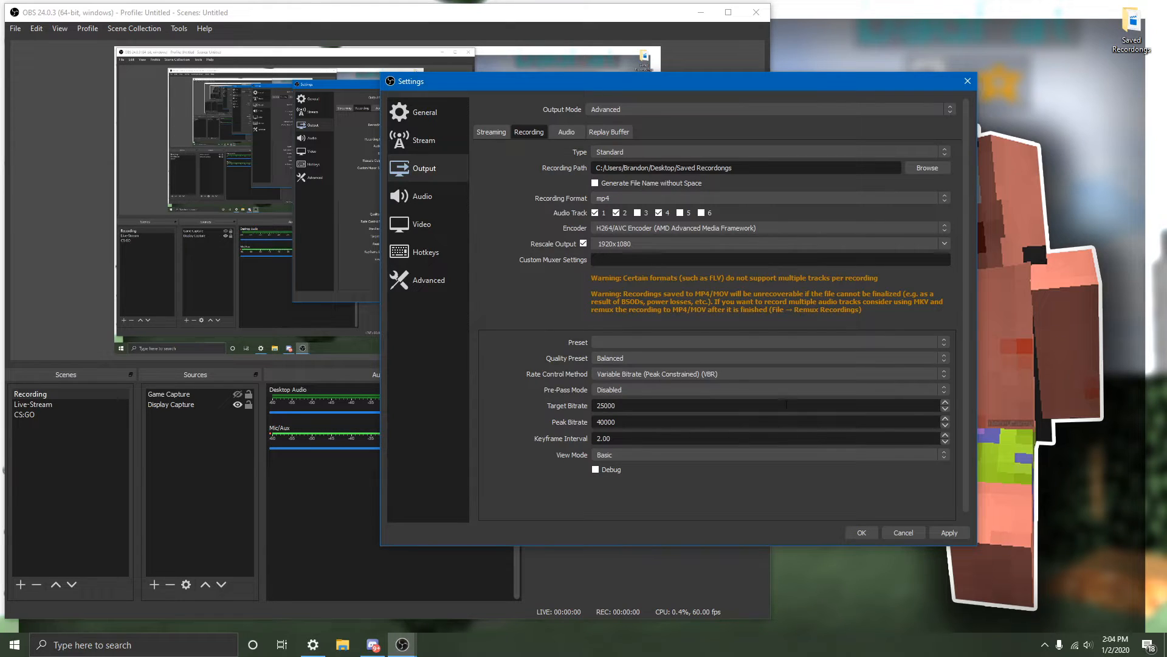
Set the recording encoder's view mode to Basic
{"action": "mouse_move", "coordinate": [725, 374]}
{"action": "left_click", "coordinate": [610, 458]}
{"action": "left_click", "coordinate": [611, 464]}
Examine the audio settings, including the available sample rates, devices, meters and push-to-talk hotkeys, keeping the sample rate at 44.1khz
{"action": "left_click", "coordinate": [424, 195]}
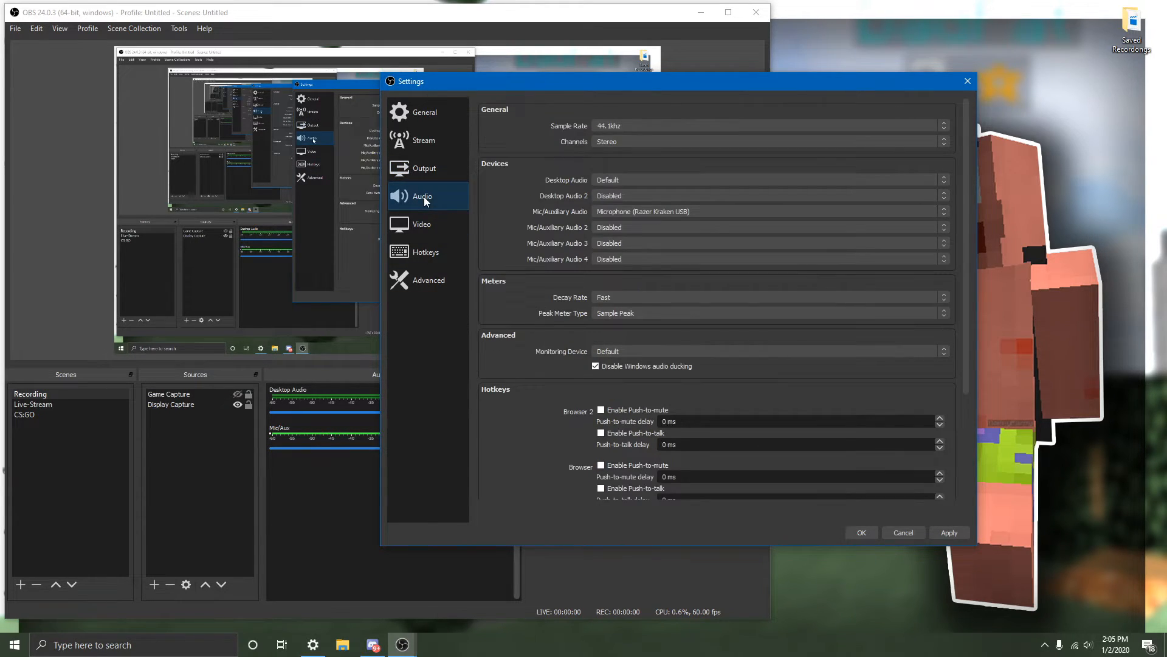
{"action": "left_click", "coordinate": [637, 122]}
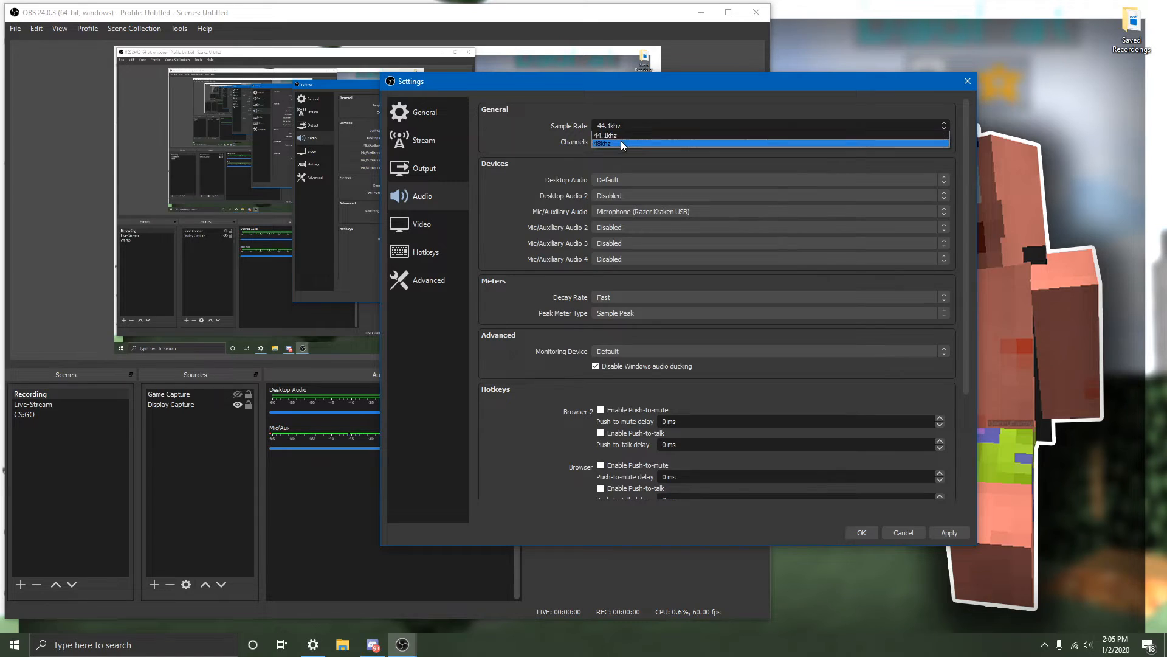
{"action": "left_click", "coordinate": [546, 112]}
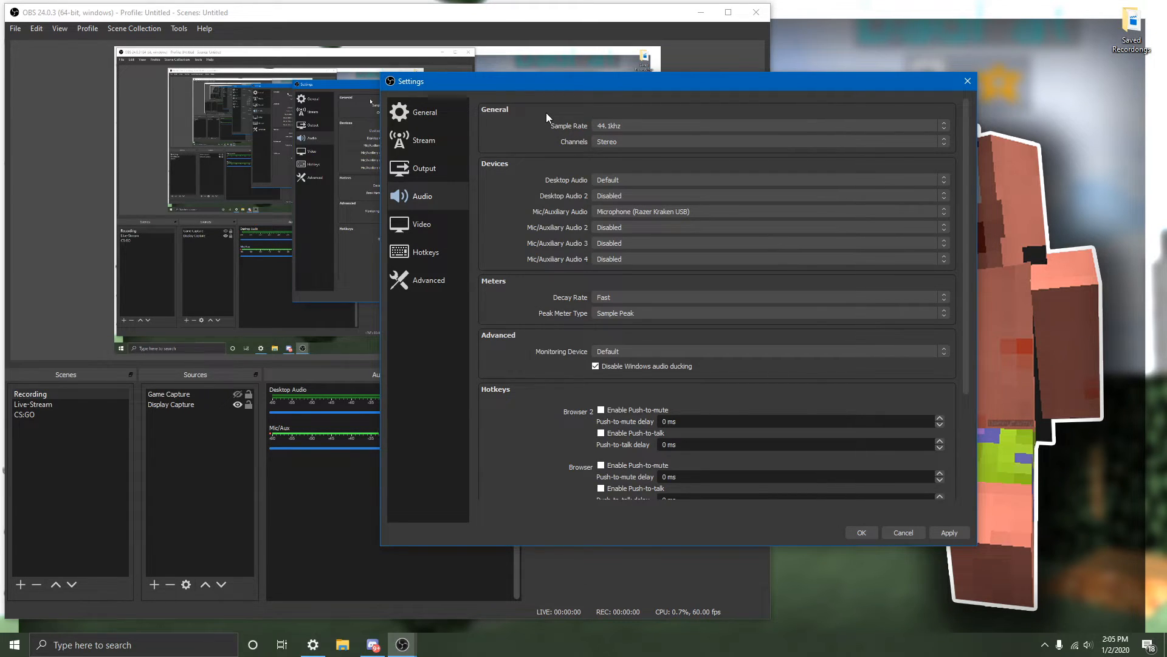
{"action": "left_click", "coordinate": [616, 123]}
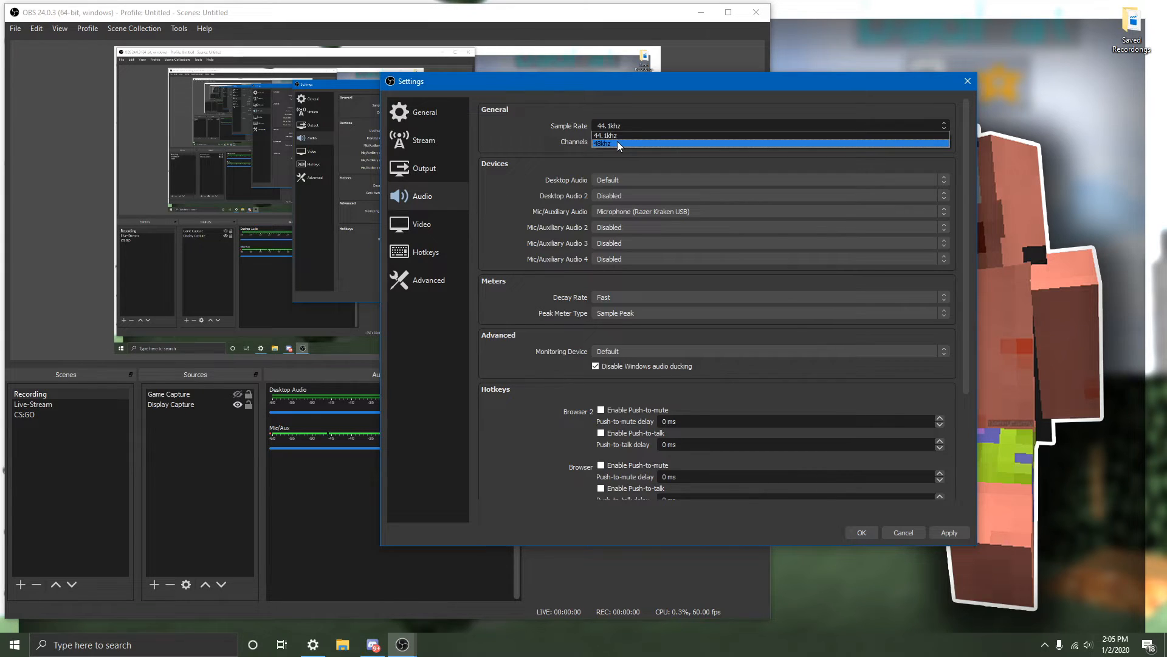
{"action": "left_click", "coordinate": [490, 136]}
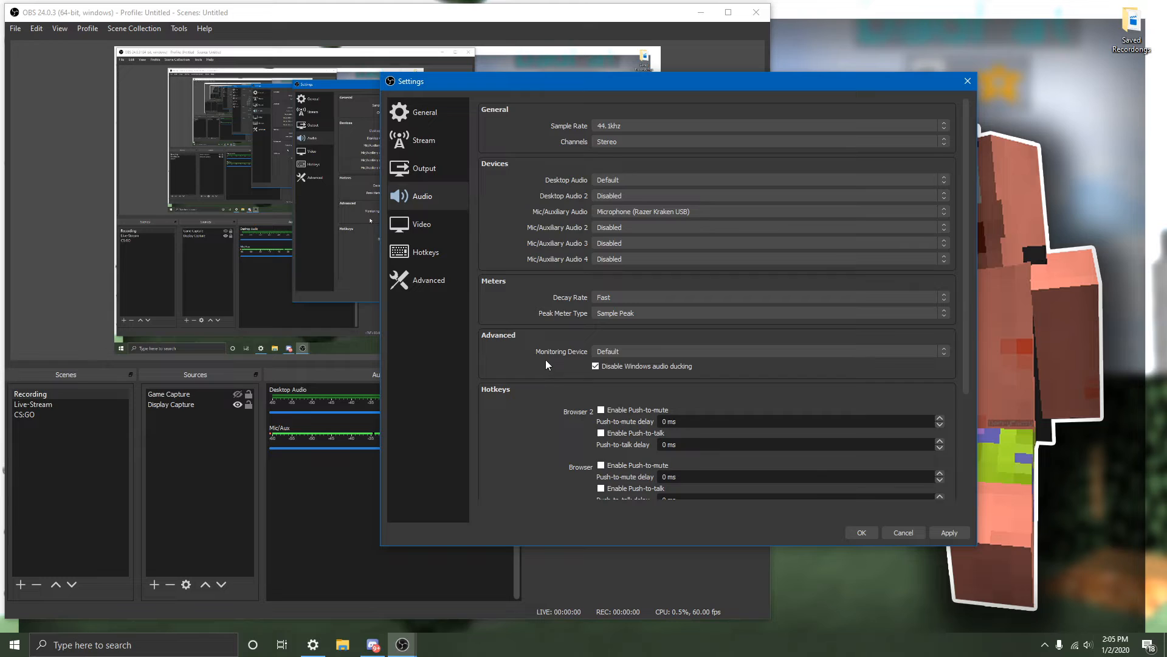
{"action": "scroll", "coordinate": [530, 337], "scroll_direction": "down", "scroll_amount": 3}
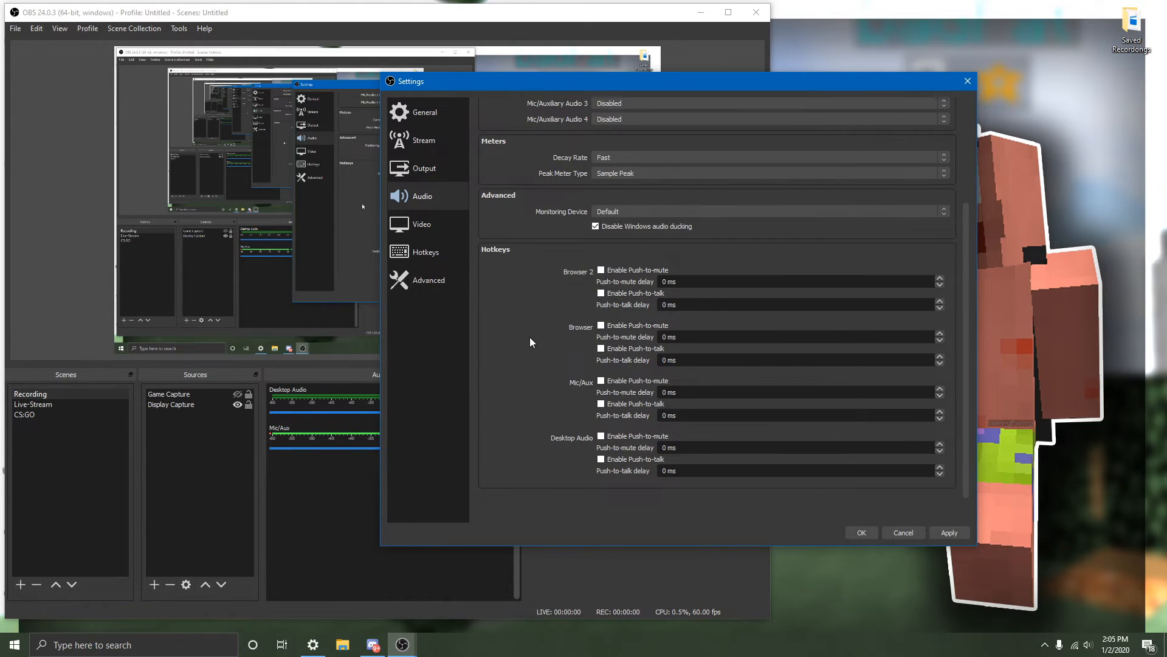
{"action": "scroll", "coordinate": [530, 337], "scroll_direction": "up", "scroll_amount": 3}
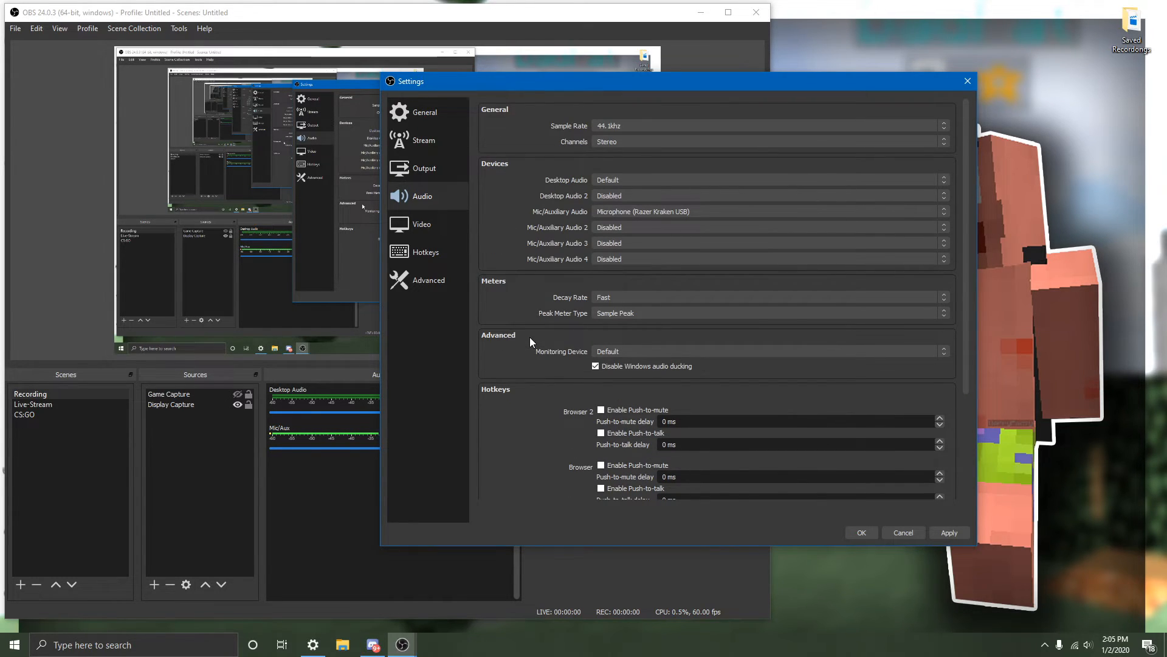
{"action": "scroll", "coordinate": [530, 337], "scroll_direction": "down", "scroll_amount": 1}
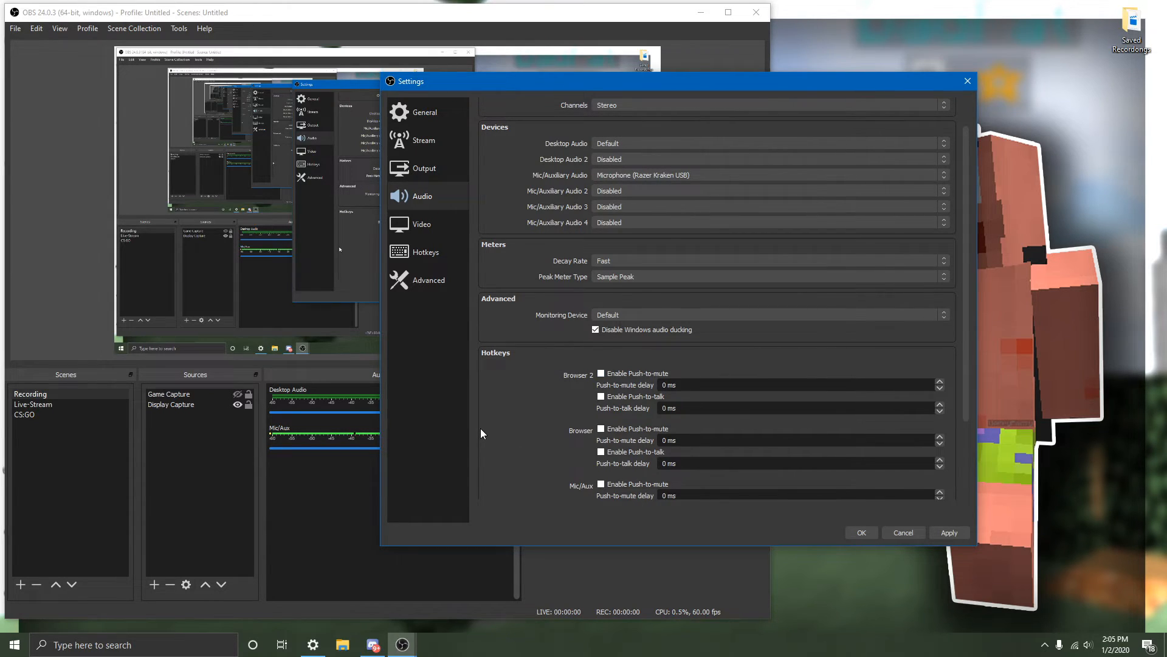
Check the base canvas resolution options in the video settings, keeping 1920x1080
{"action": "left_click", "coordinate": [397, 223]}
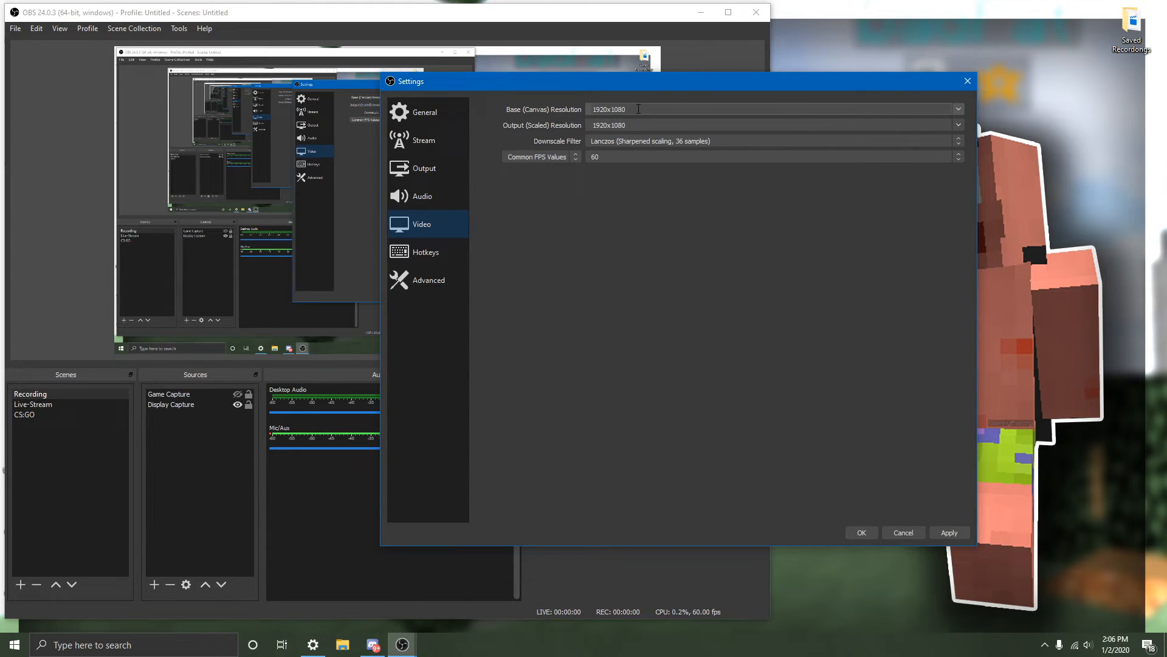
{"action": "left_click", "coordinate": [638, 109]}
{"action": "left_click", "coordinate": [958, 109]}
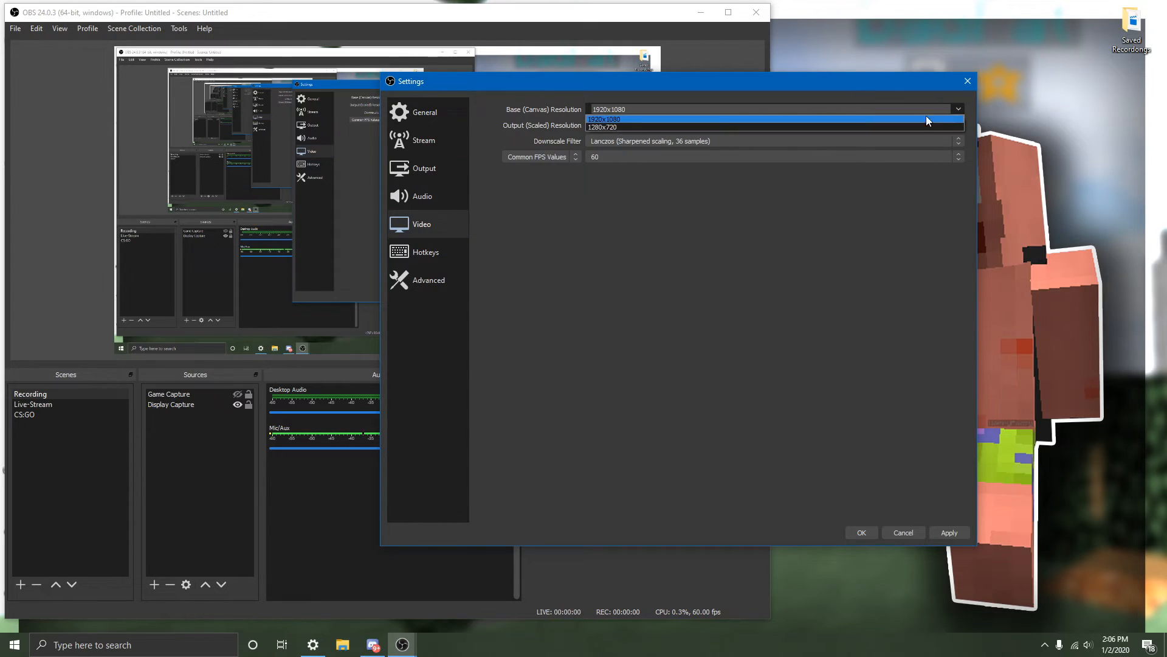
{"action": "left_click", "coordinate": [954, 111]}
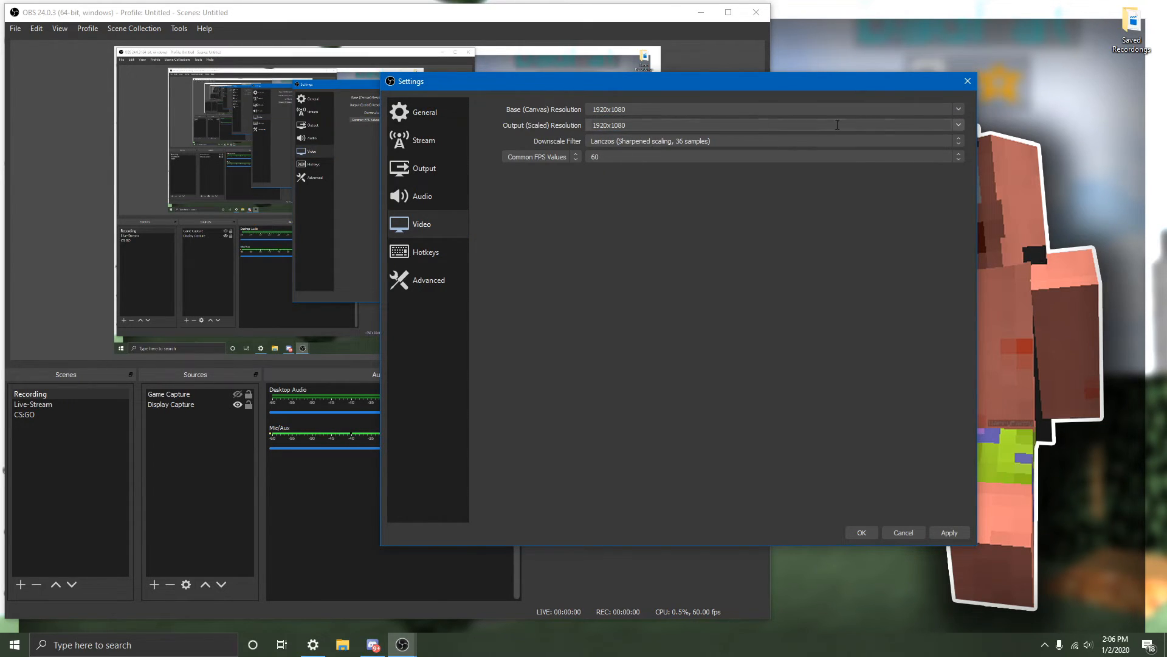
Set the scaled output resolution to 1920x1080 and the common FPS value to 60
{"action": "left_click", "coordinate": [959, 124]}
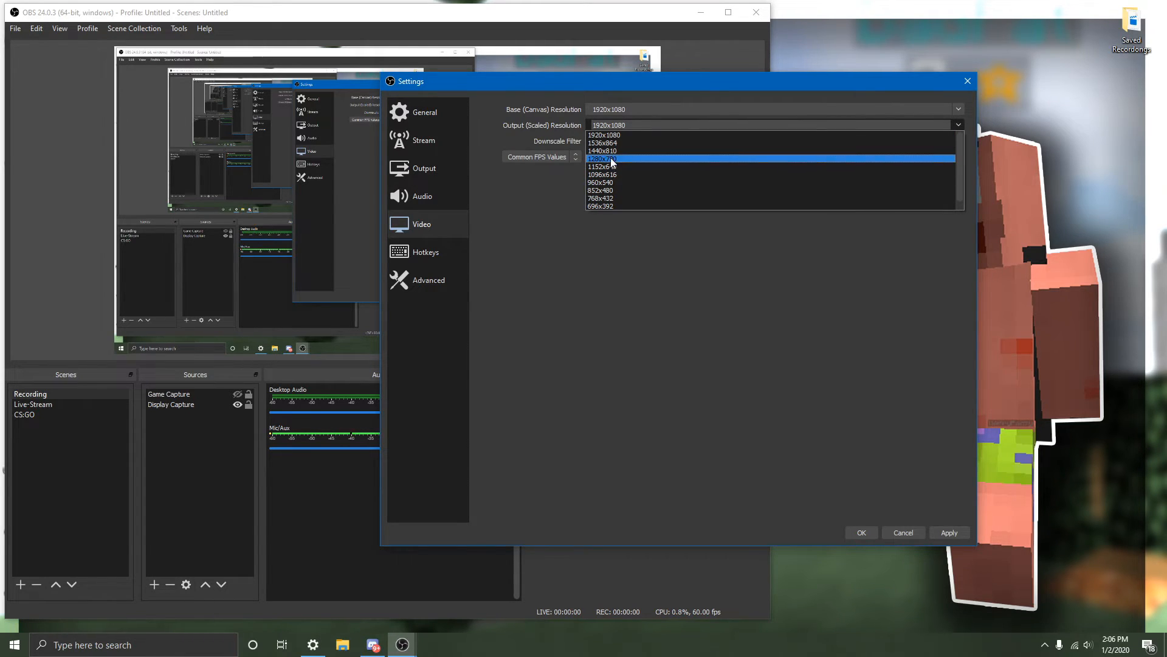
{"action": "left_click", "coordinate": [612, 134]}
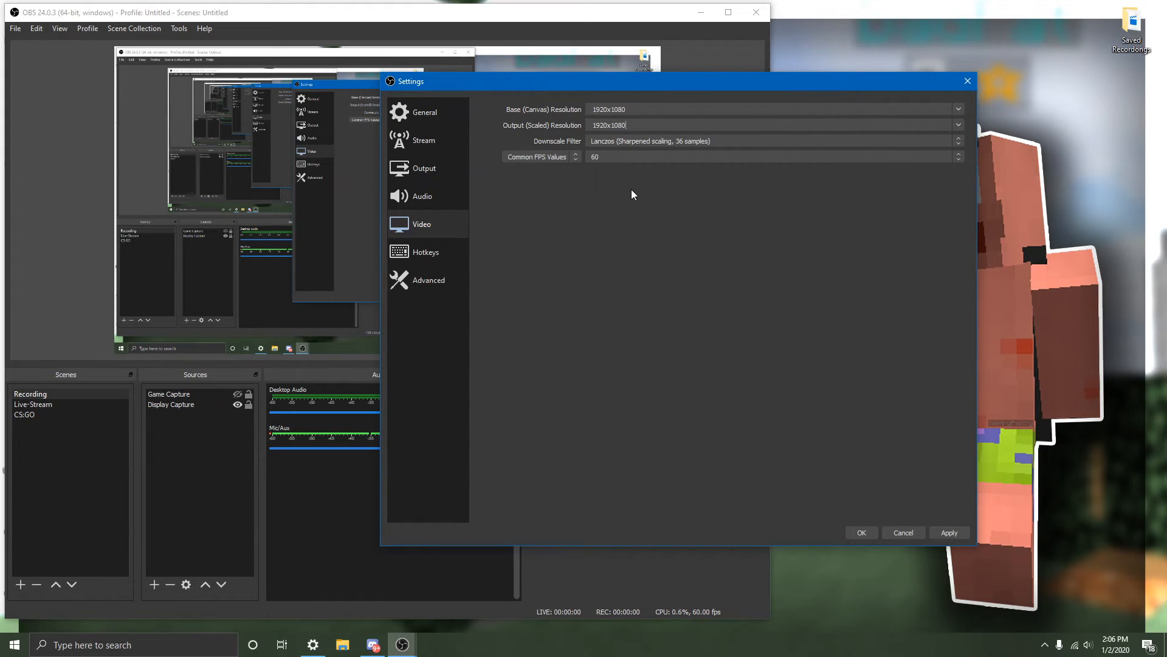
{"action": "left_click", "coordinate": [928, 157]}
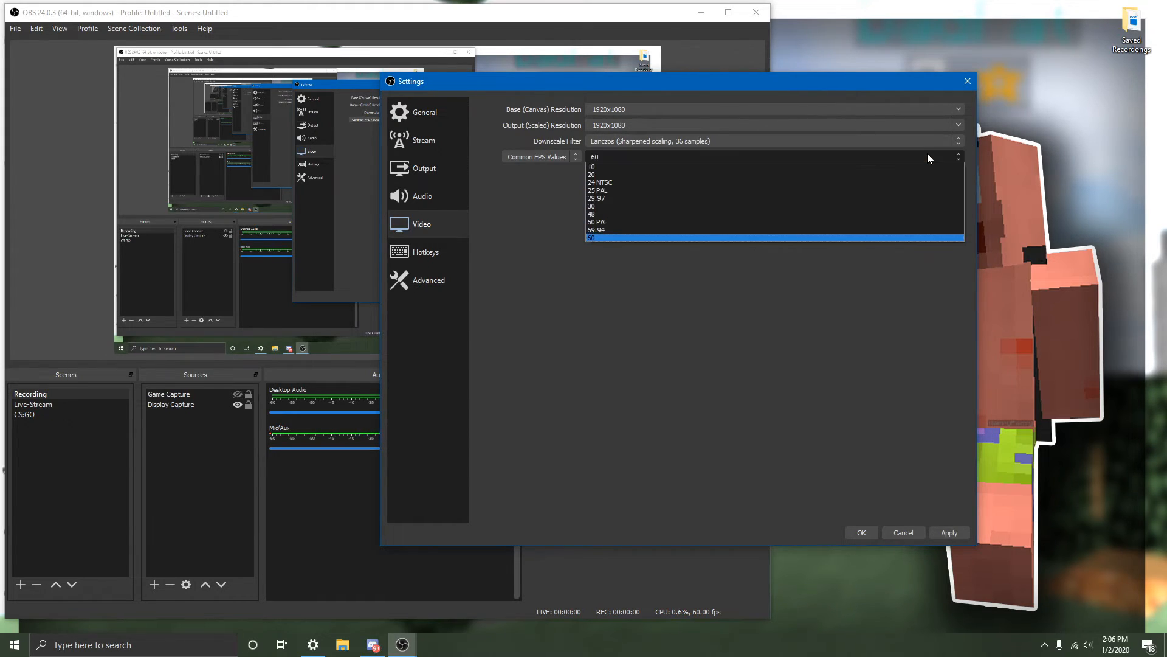
{"action": "left_click", "coordinate": [607, 238]}
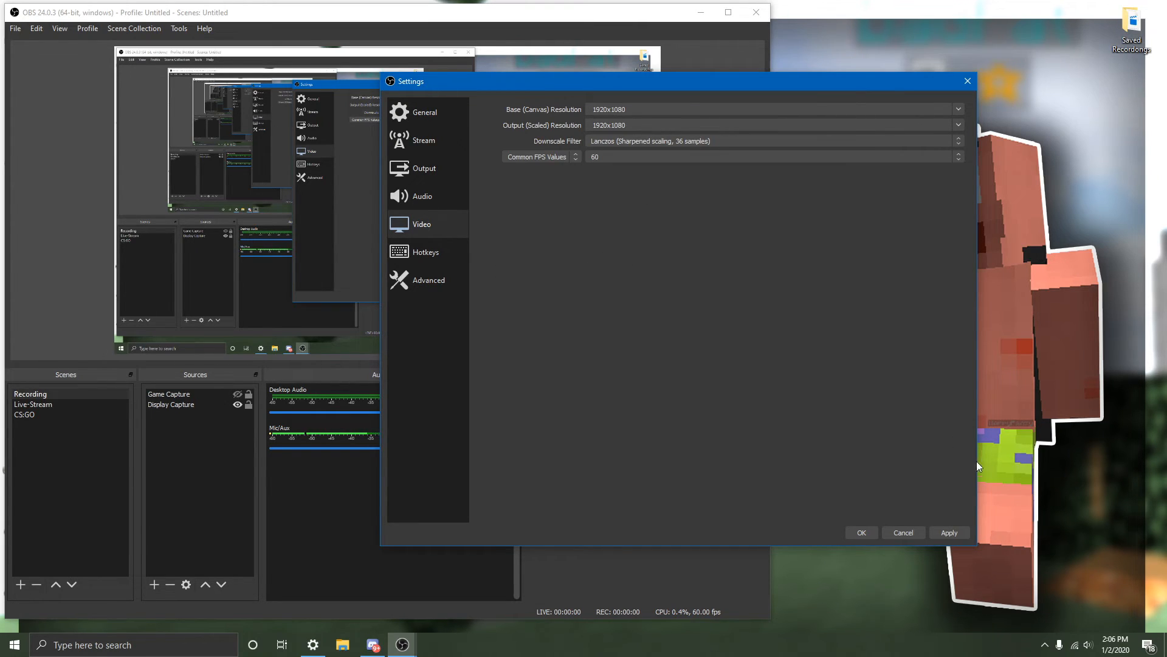
Examine the hotkey assignments and the advanced settings, including process priority, video, recording, stream delay and network options
{"action": "left_click", "coordinate": [429, 254]}
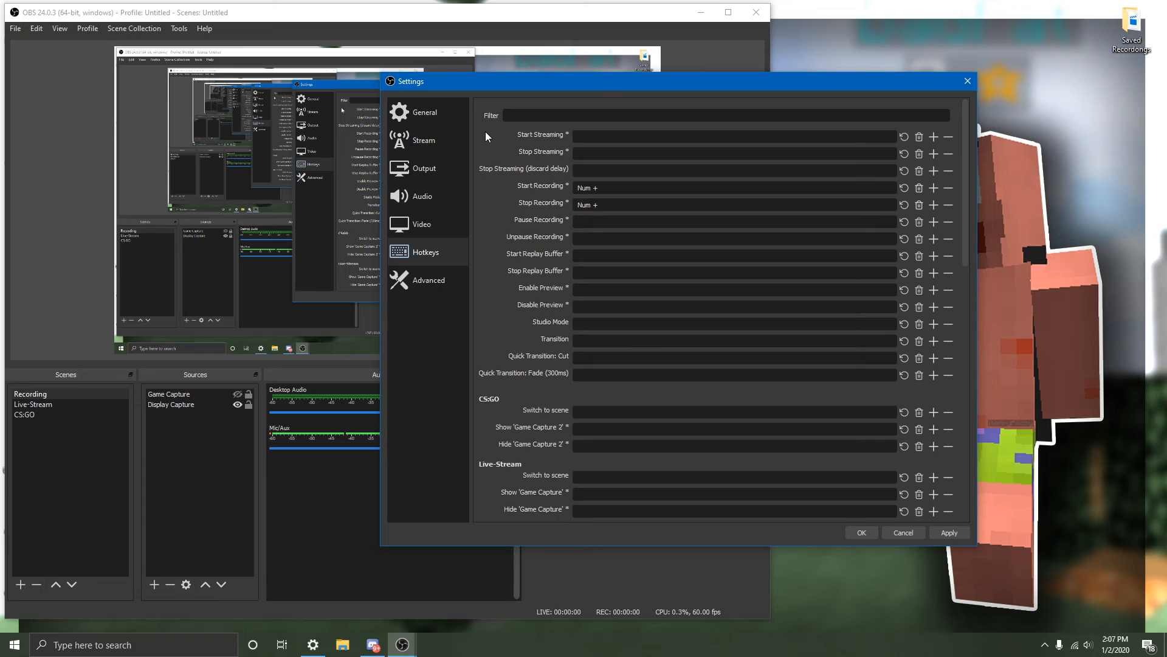
{"action": "left_click", "coordinate": [430, 285]}
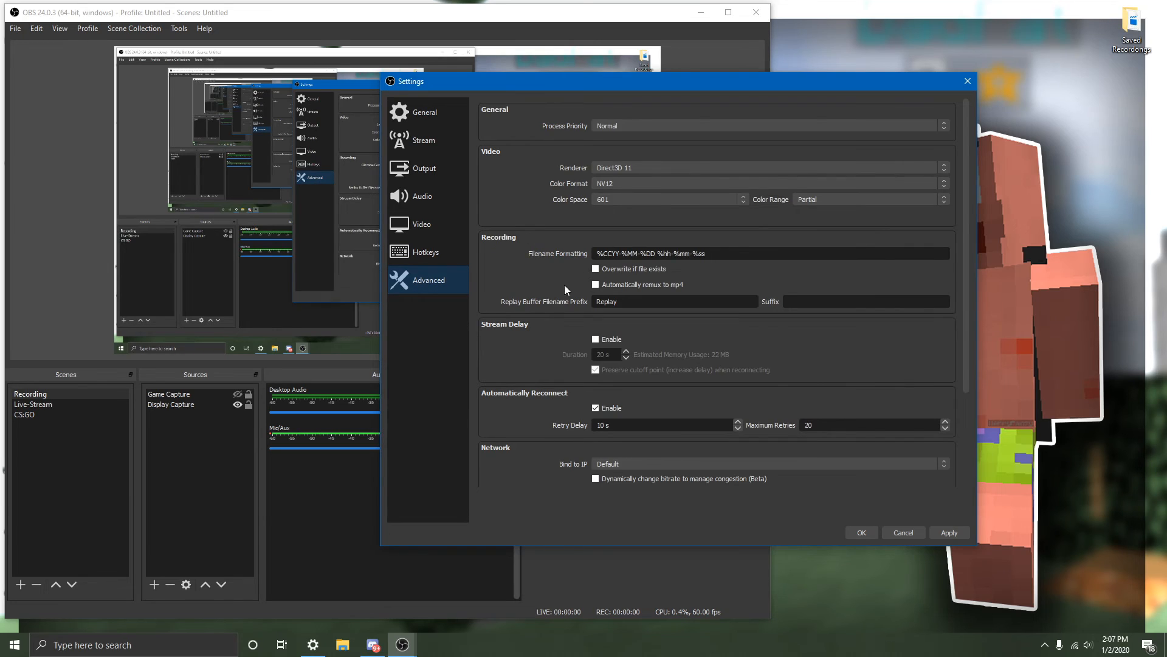
{"action": "scroll", "coordinate": [542, 323], "scroll_direction": "down", "scroll_amount": 5}
{"action": "scroll", "coordinate": [540, 322], "scroll_direction": "up", "scroll_amount": 5}
{"action": "left_click", "coordinate": [636, 126]}
{"action": "left_click", "coordinate": [636, 126]}
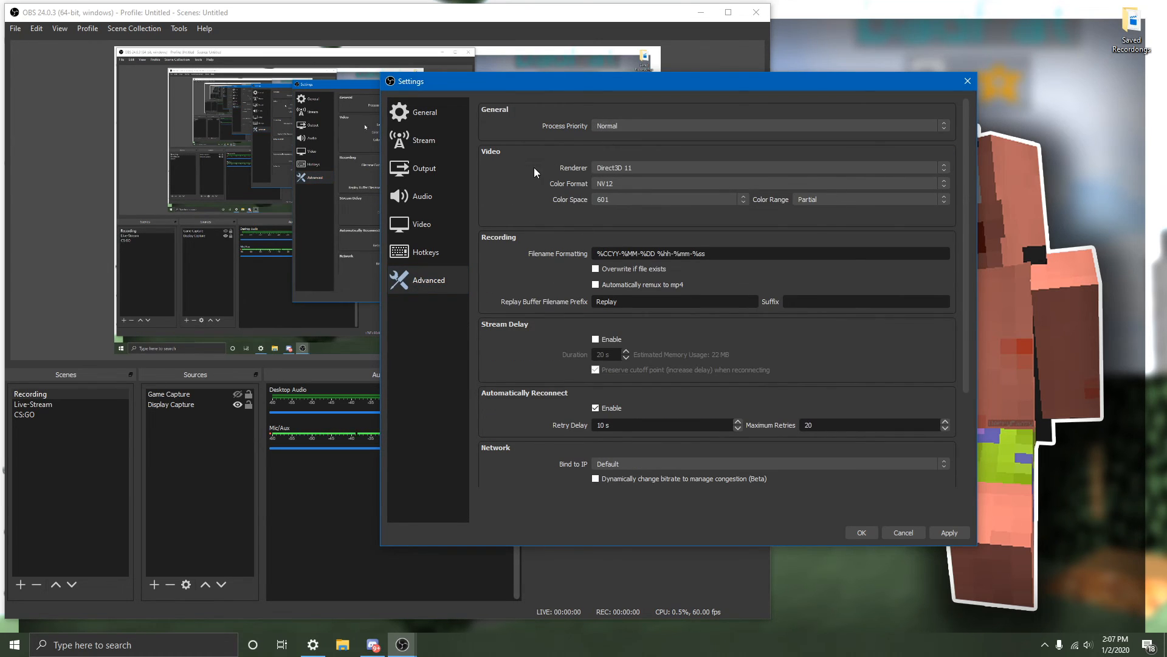
{"action": "scroll", "coordinate": [528, 310], "scroll_direction": "down", "scroll_amount": 3}
{"action": "scroll", "coordinate": [529, 310], "scroll_direction": "up", "scroll_amount": 3}
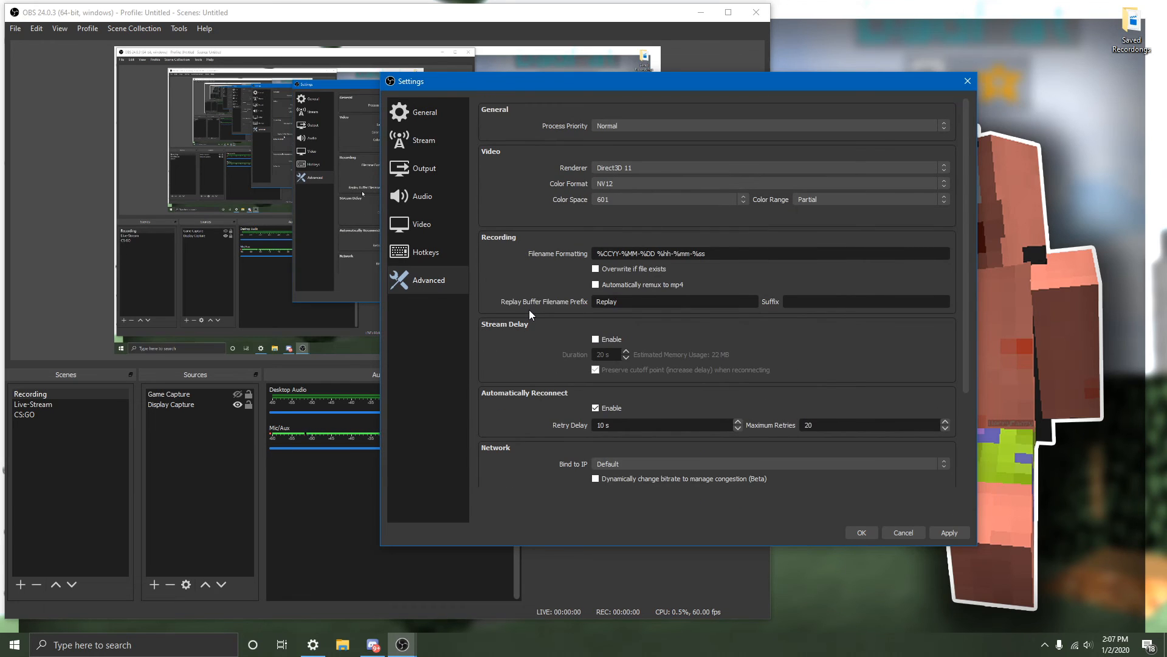